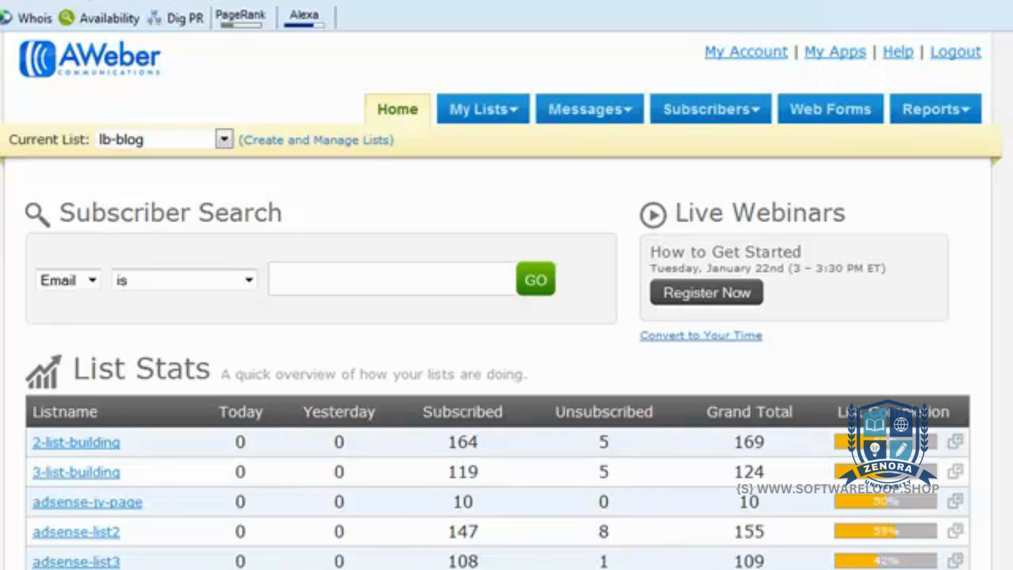
Open the "main squeeze page" form from the web forms of the lb-blog list
left_click(836, 122)
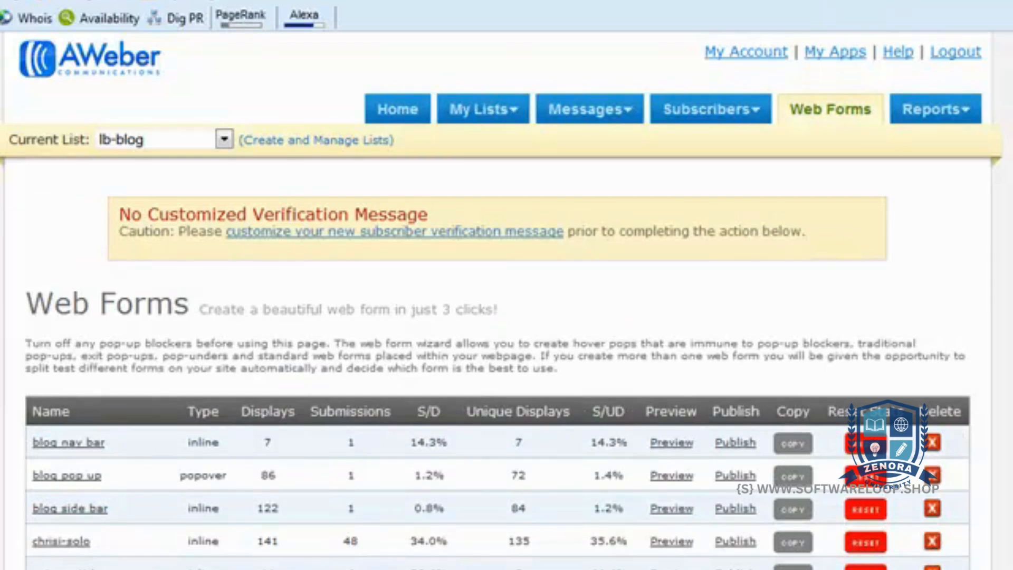
scroll(506, 317, "down", 5)
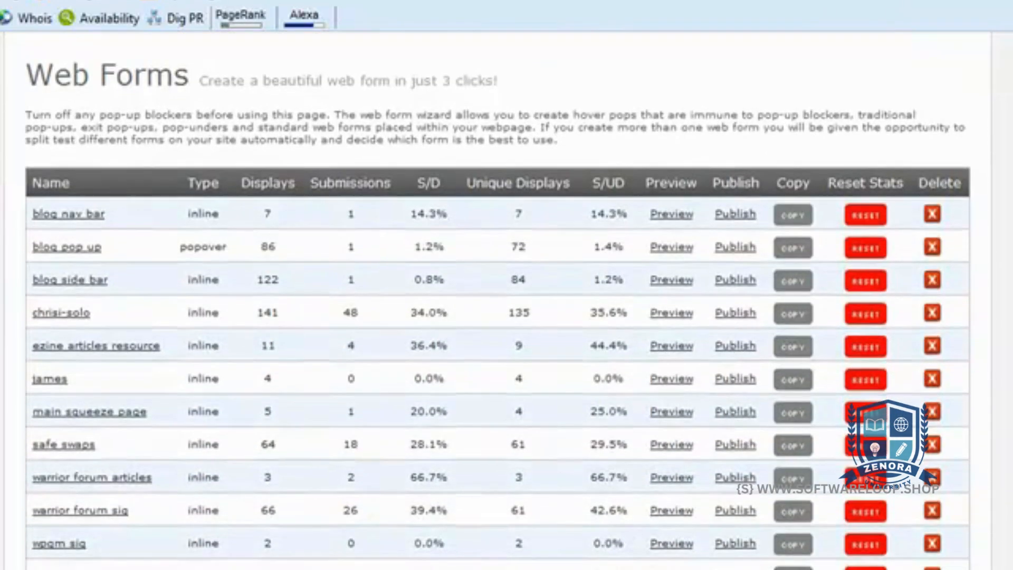
scroll(497, 308, "down", 1)
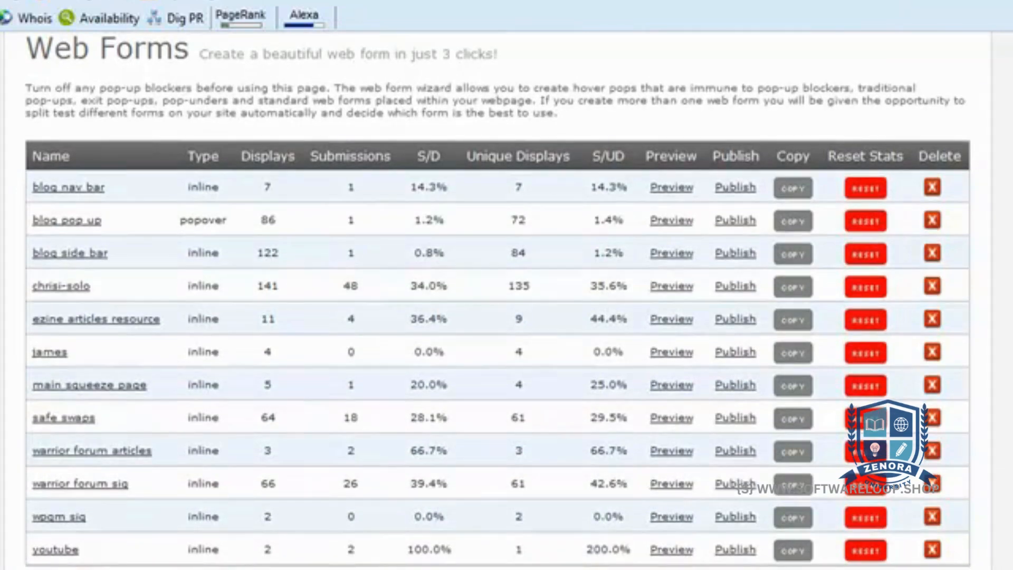
scroll(498, 302, "up", 1)
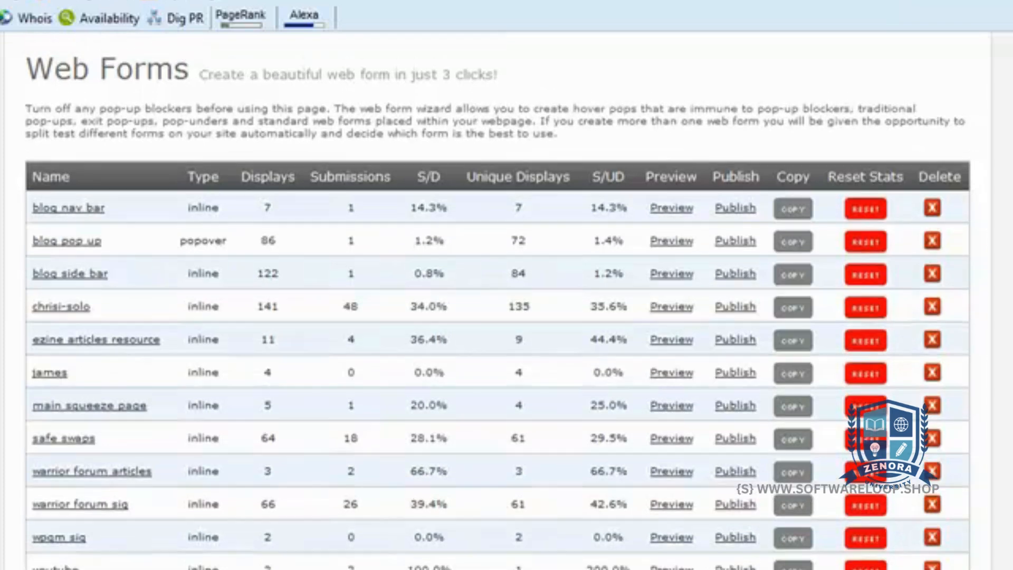
scroll(497, 302, "down", 1)
scroll(498, 302, "up", 5)
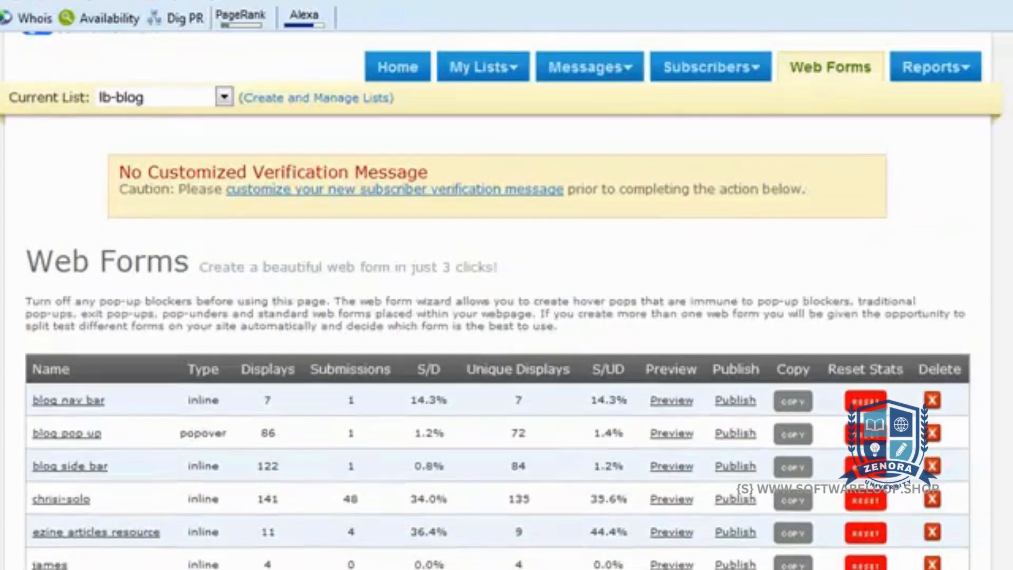
scroll(497, 303, "down", 5)
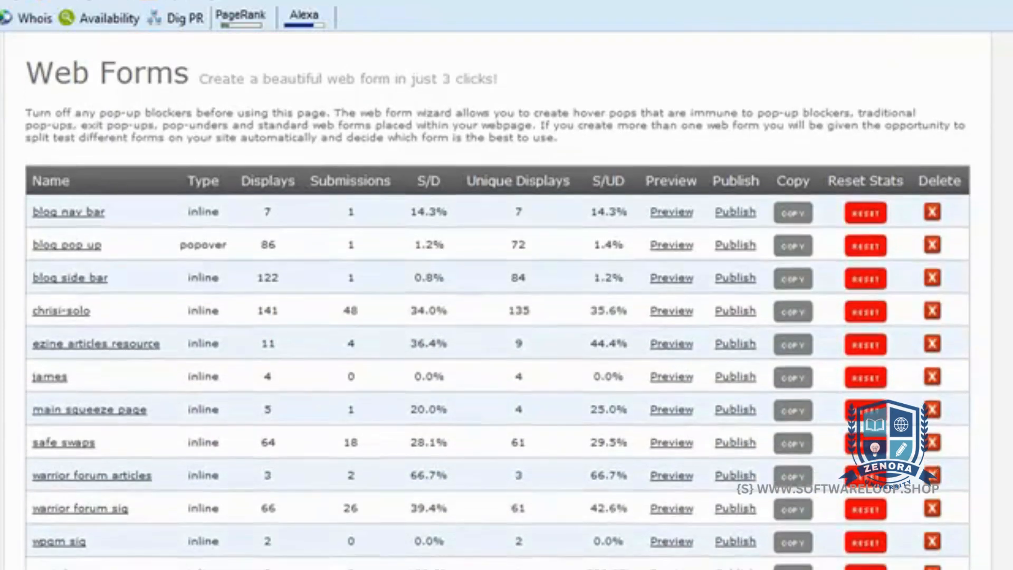
scroll(498, 303, "down", 1)
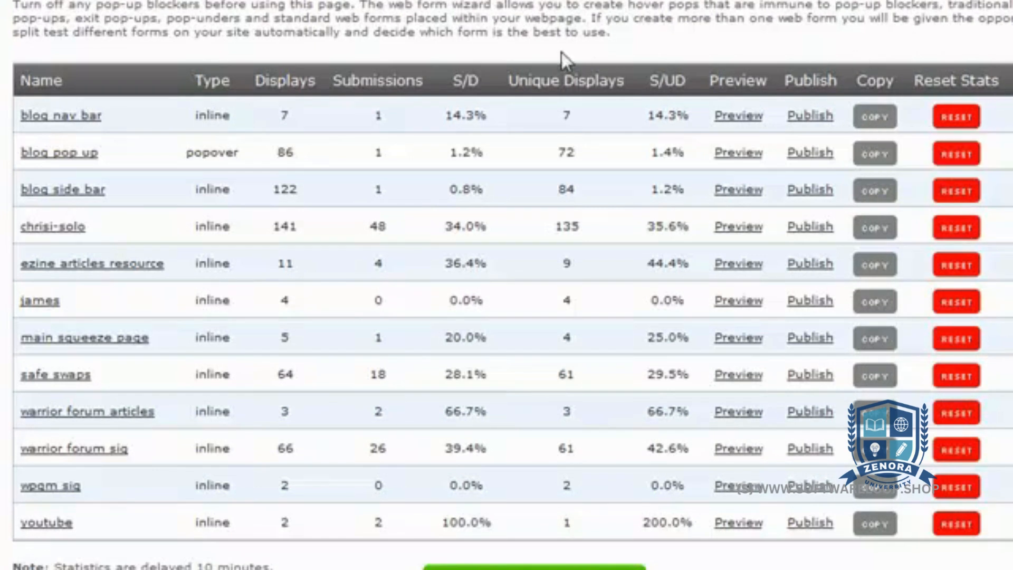
left_click(78, 338)
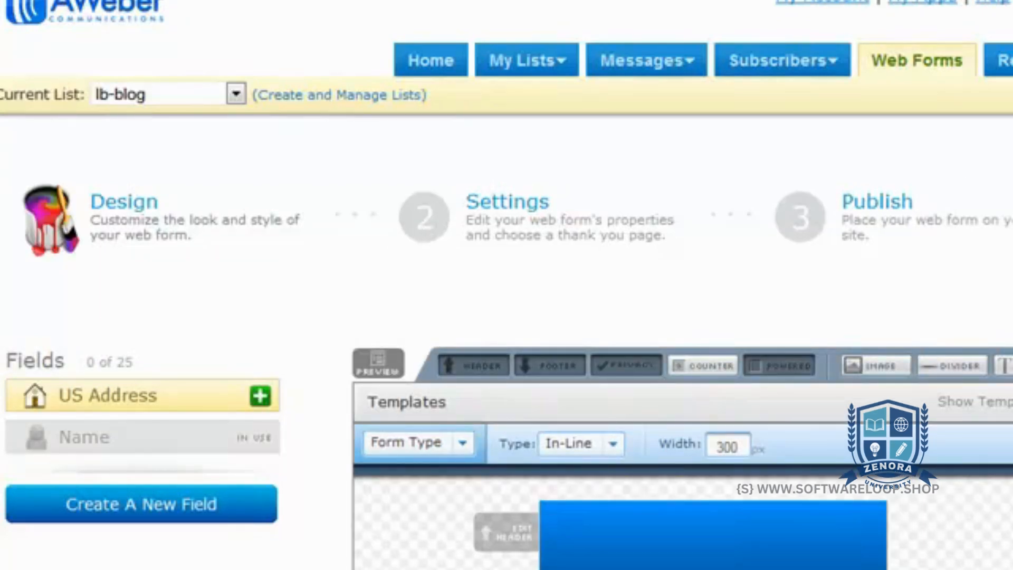
Examine the form's design, including its header, name and email fields, submit button and footer
scroll(507, 285, "down", 4)
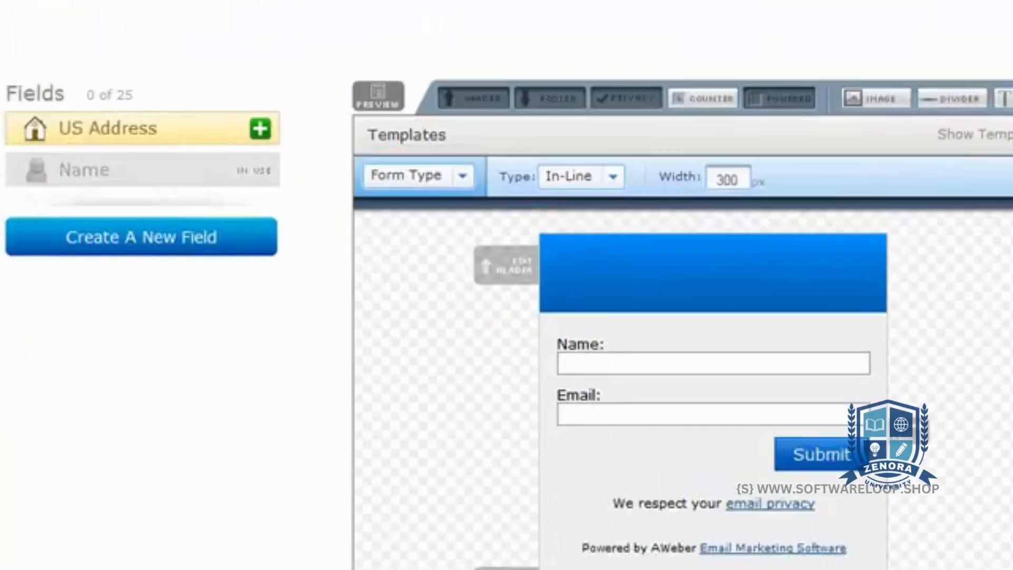
scroll(506, 285, "up", 2)
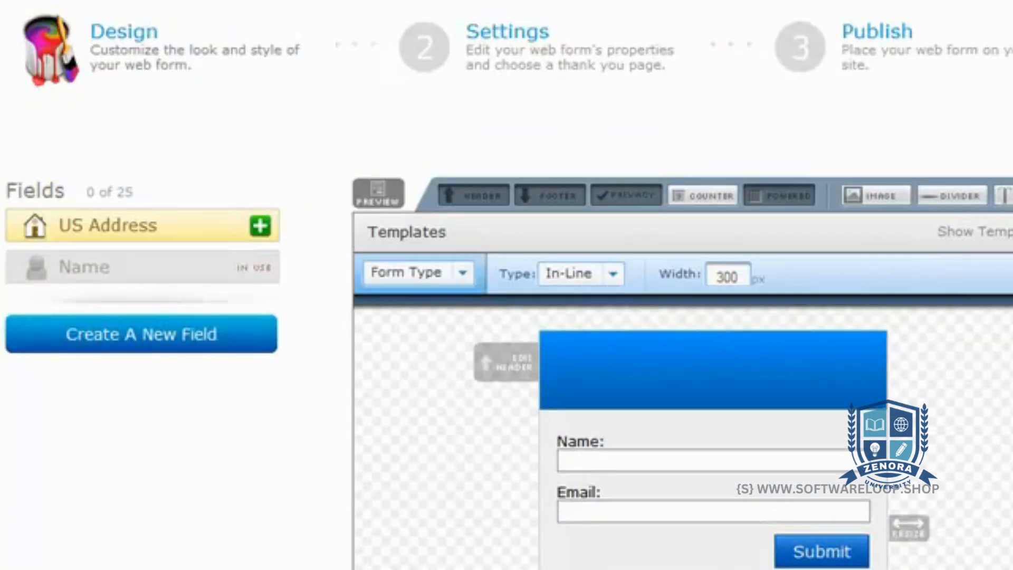
scroll(507, 285, "down", 2)
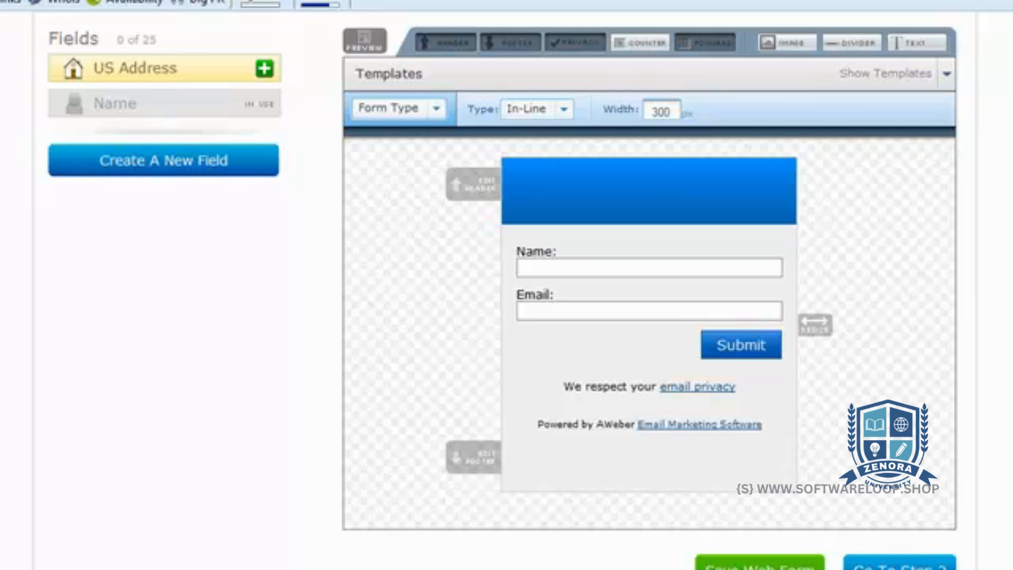
scroll(507, 285, "down", 1)
scroll(507, 285, "up", 3)
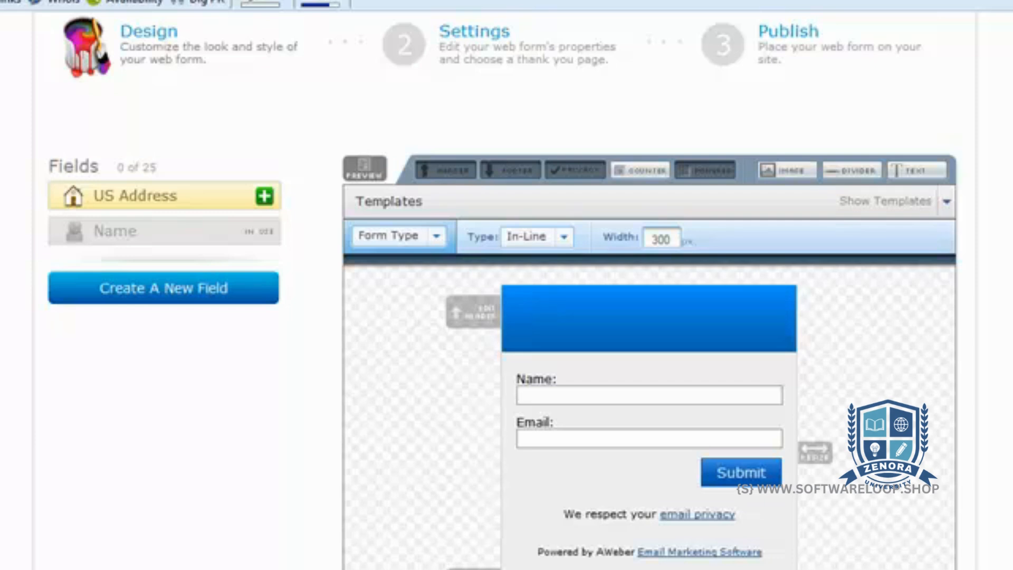
scroll(502, 293, "up", 1)
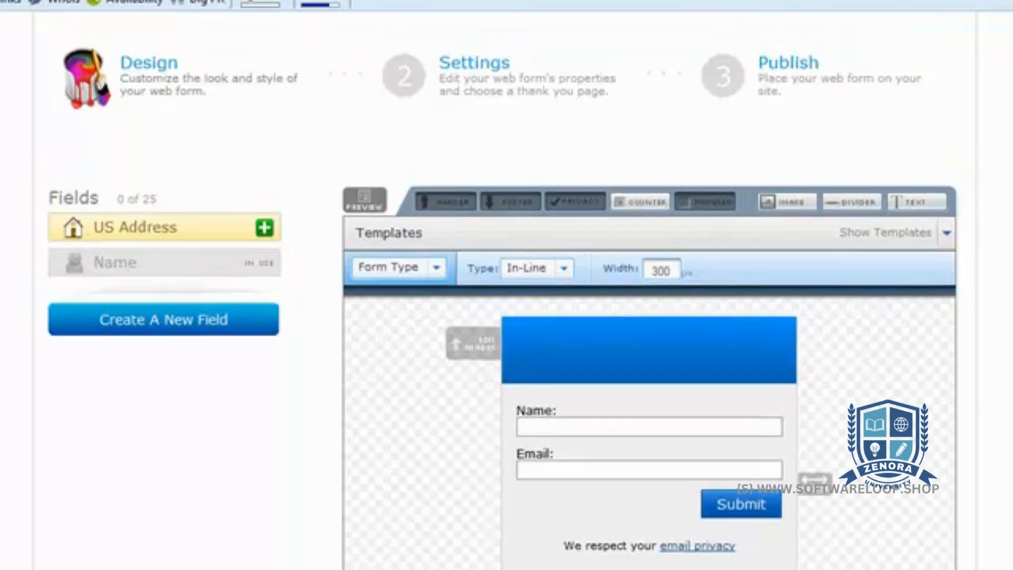
scroll(834, 67, "up", 2)
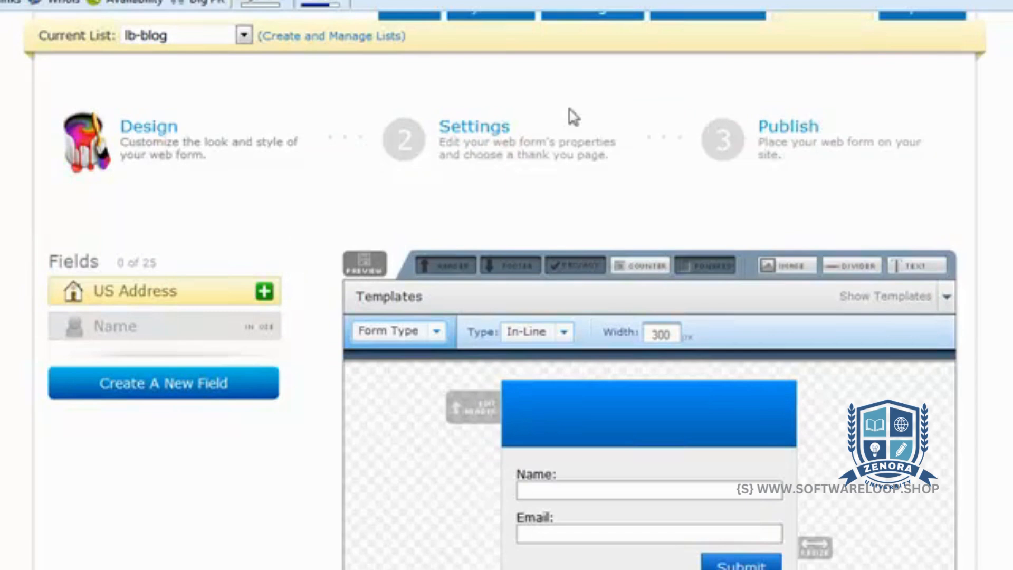
Open the web form's settings and place the cursor in the form name
left_click(493, 143)
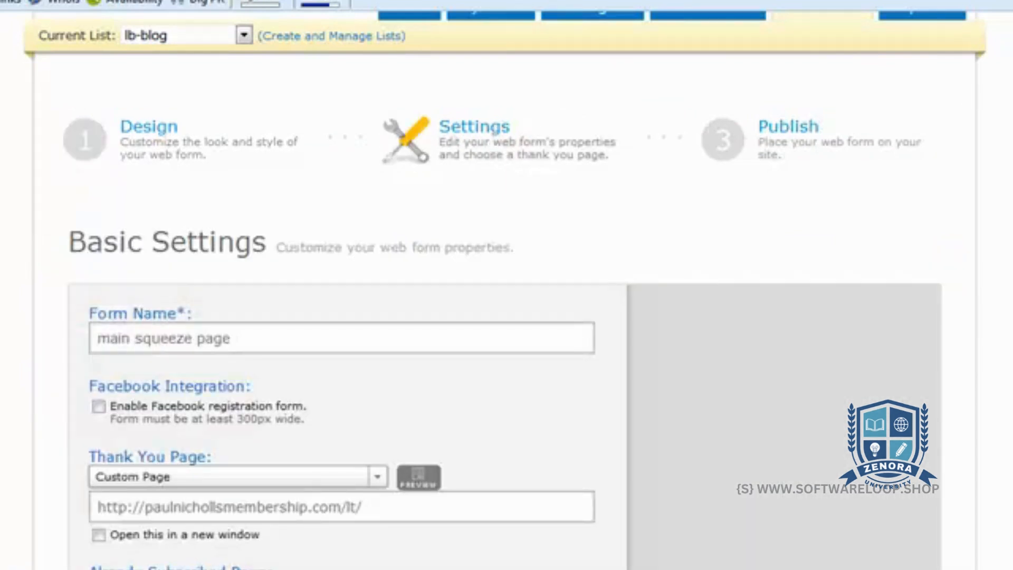
scroll(503, 291, "down", 6)
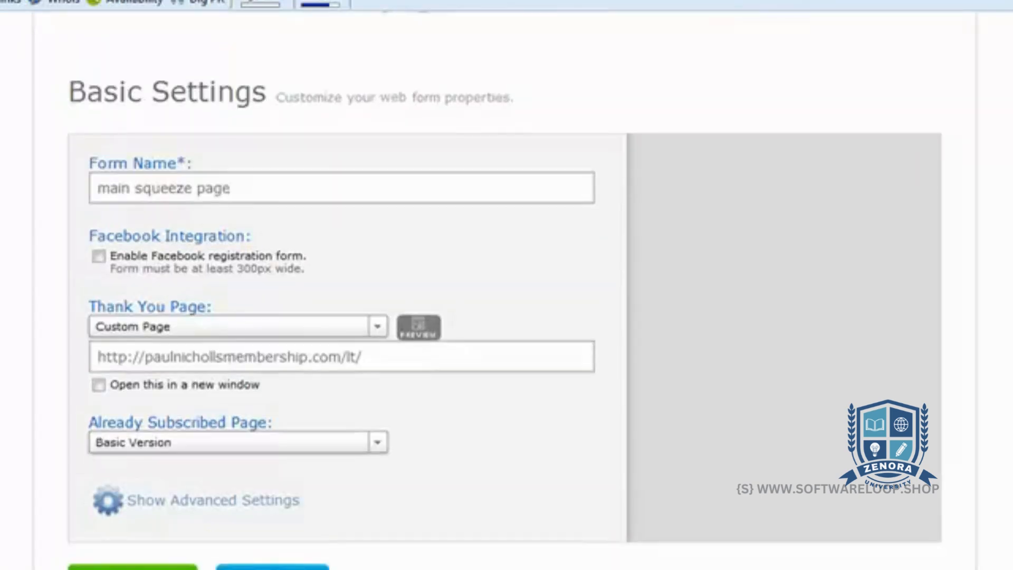
left_click(254, 129)
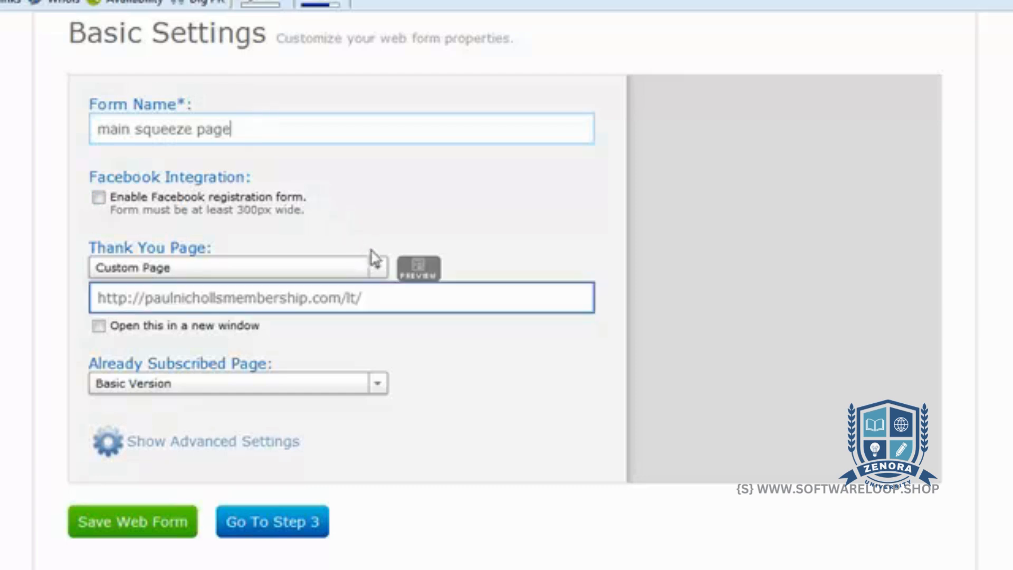
Choose Custom Page as the form's thank you page and place the cursor at the end of its URL
left_click(377, 270)
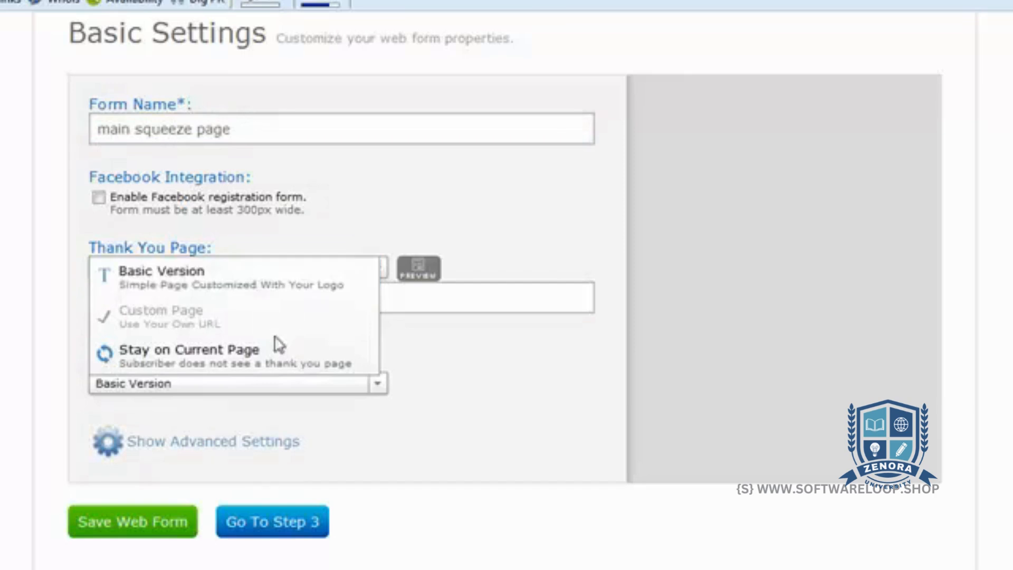
left_click(299, 323)
left_click(375, 274)
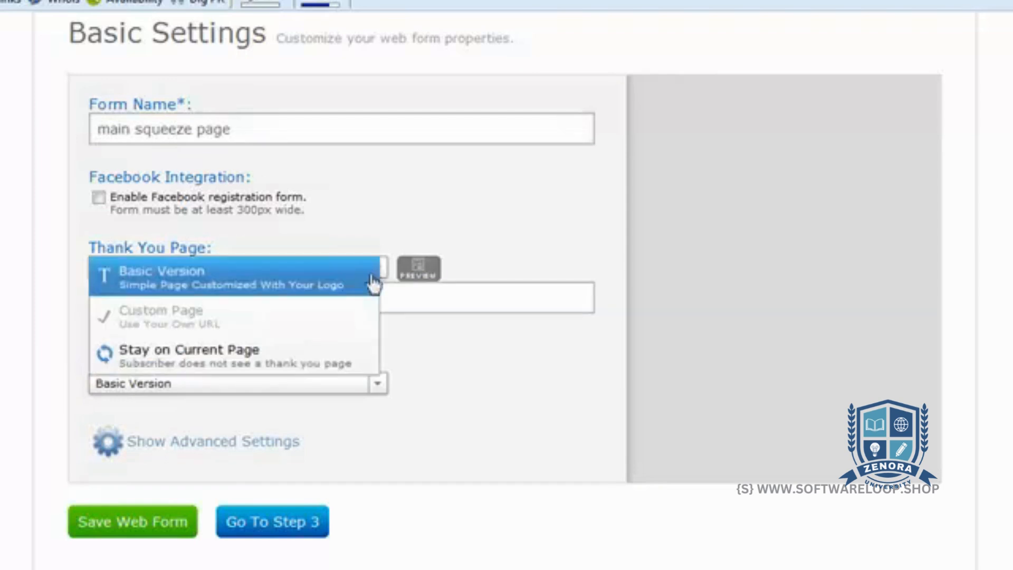
left_click(320, 326)
left_click(371, 295)
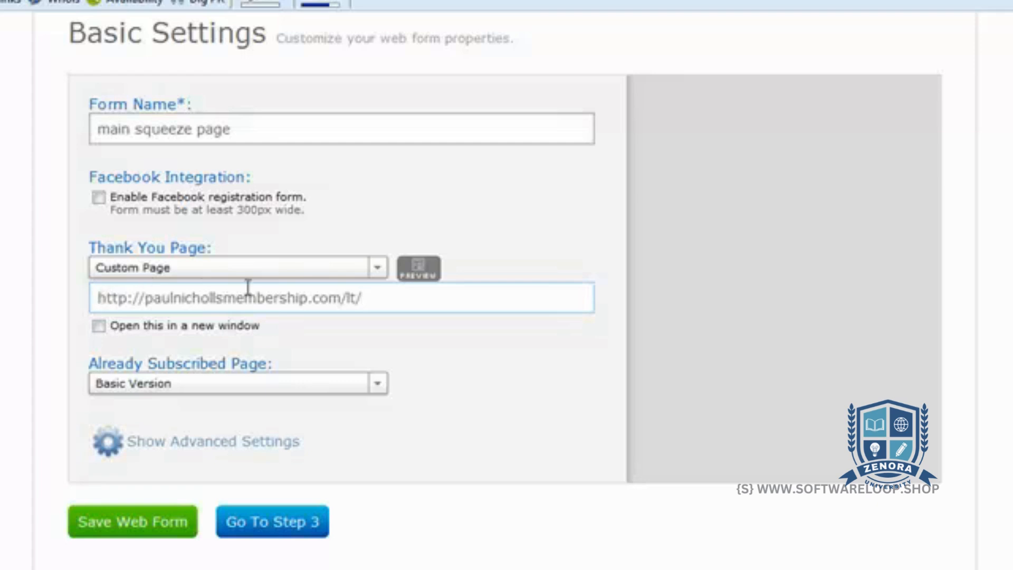
triple_click(372, 293)
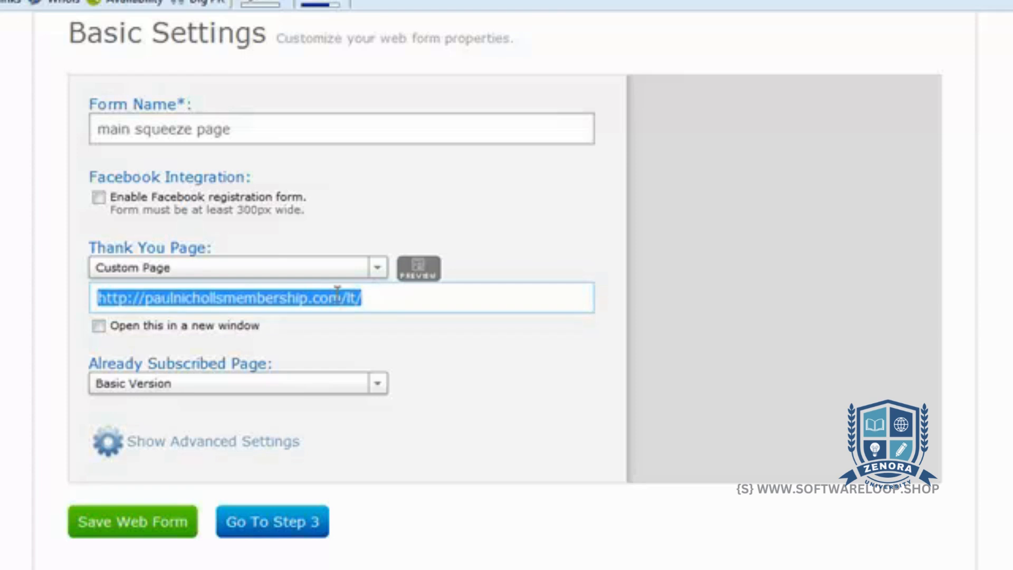
left_click(369, 289)
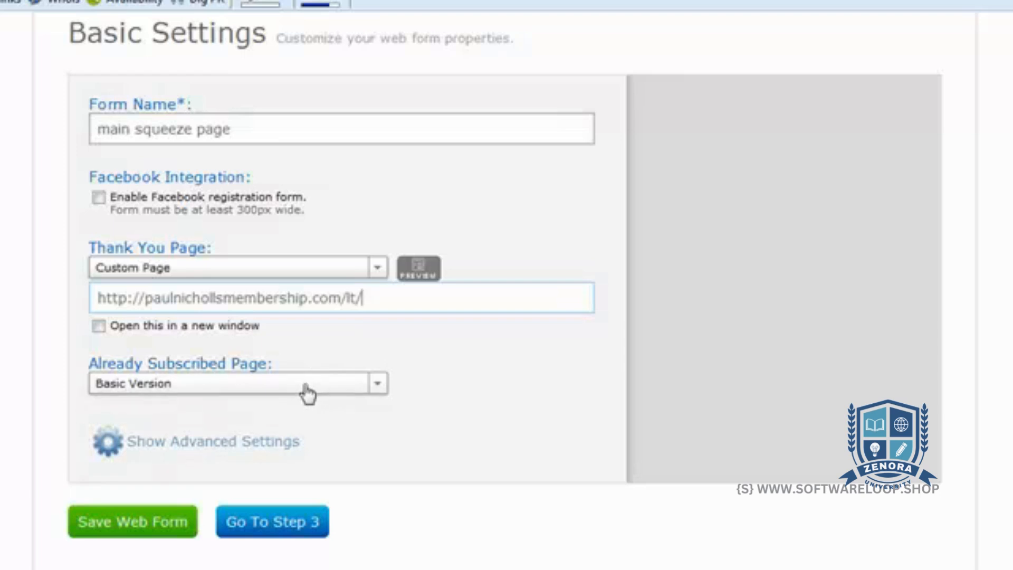
Check the page options for already subscribed visitors, leave Basic Version selected, and save the web form
left_click(384, 386)
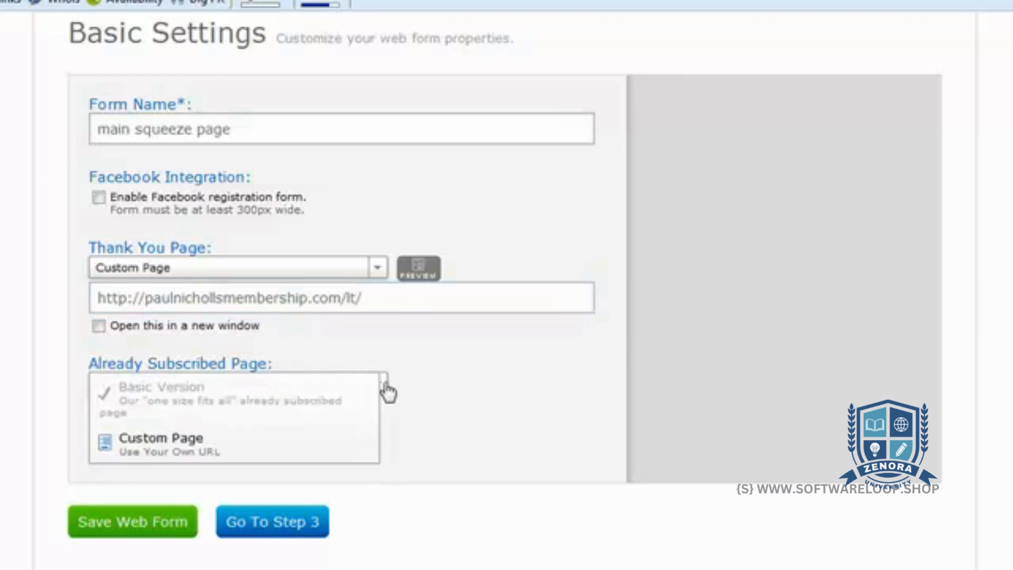
left_click(335, 399)
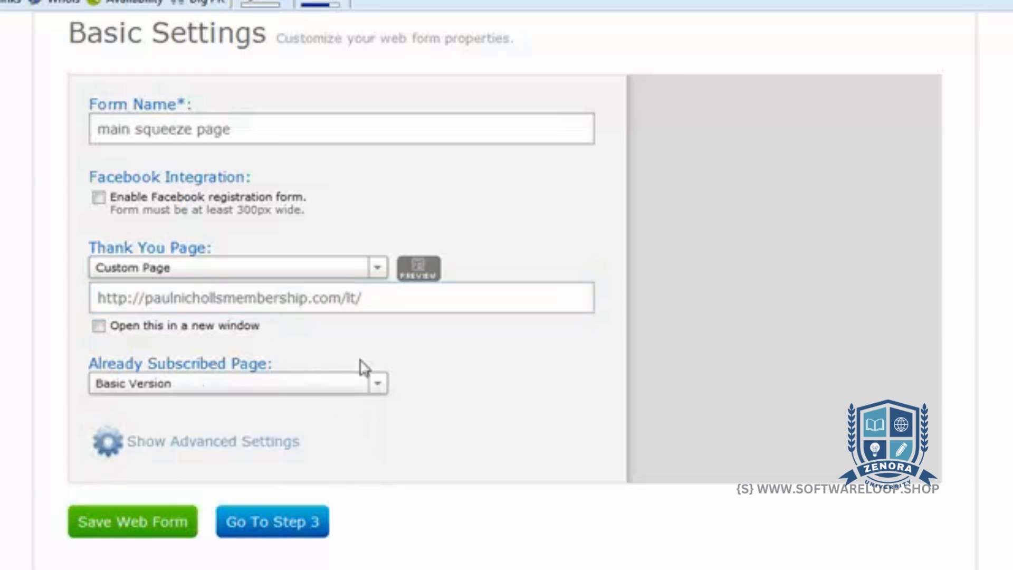
left_click(387, 298)
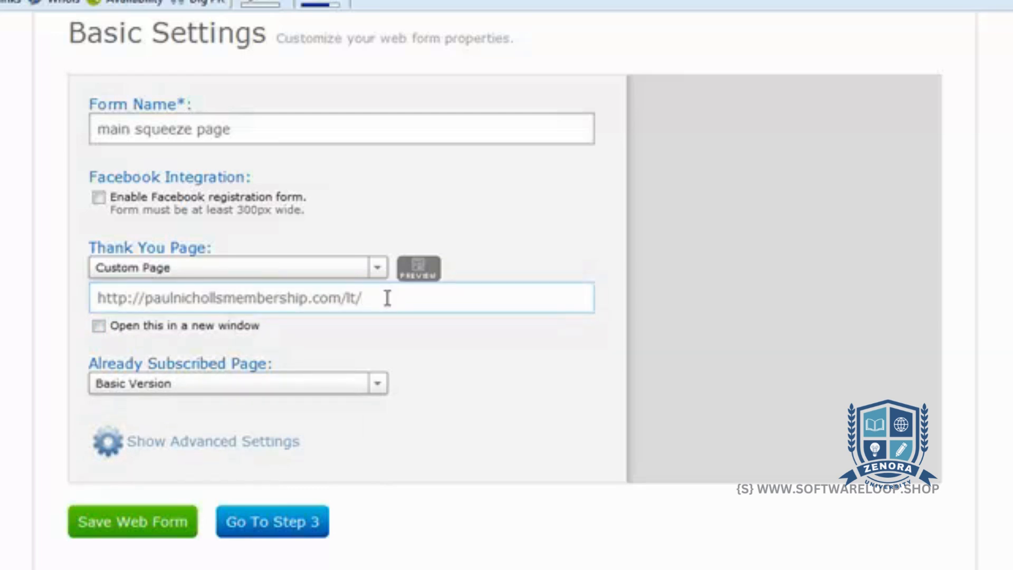
left_click(144, 527)
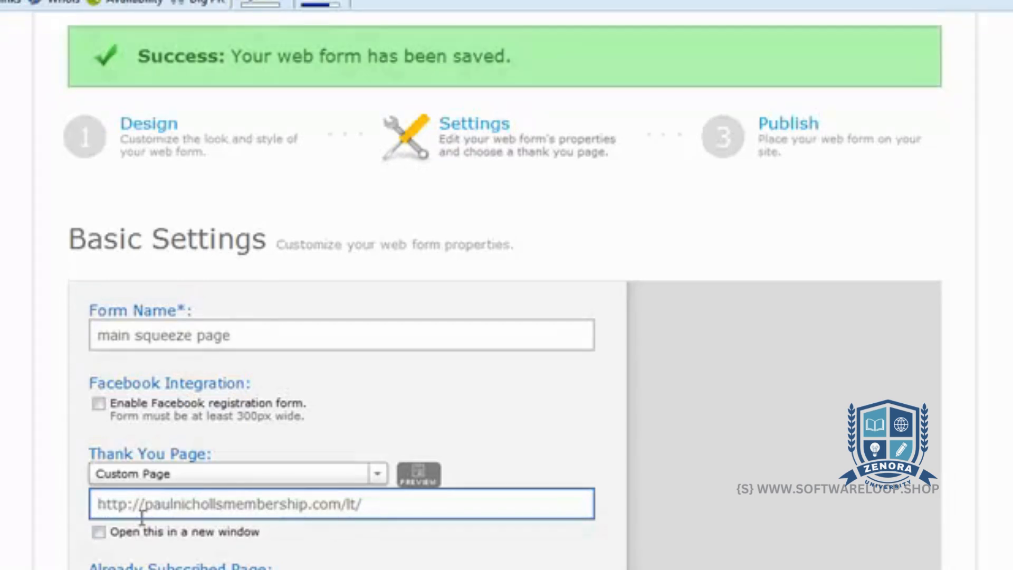
Publish the form with the "I Will Install My Form" option and select its entire Raw HTML Version code
left_click(787, 140)
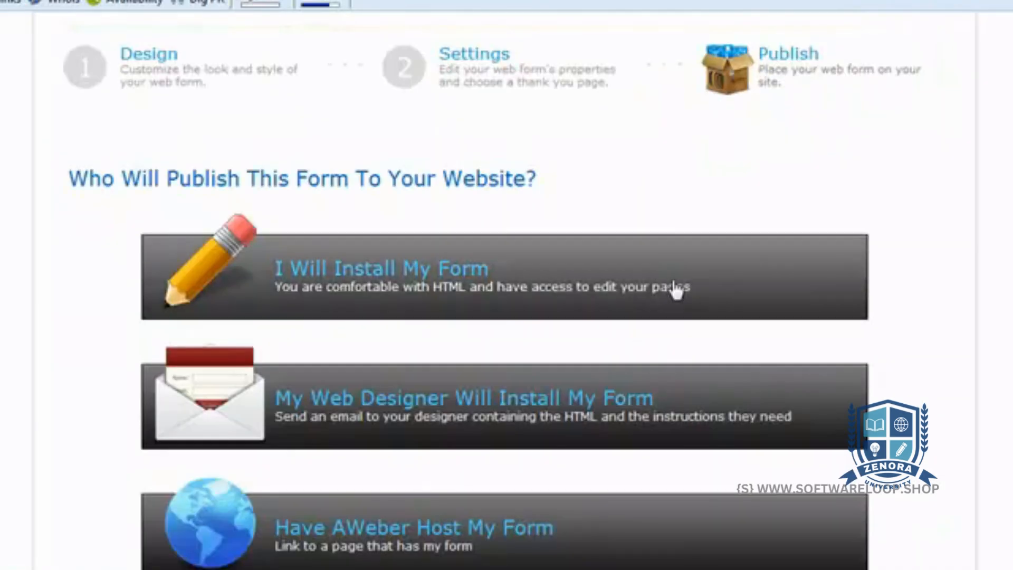
left_click(676, 289)
left_click(672, 357)
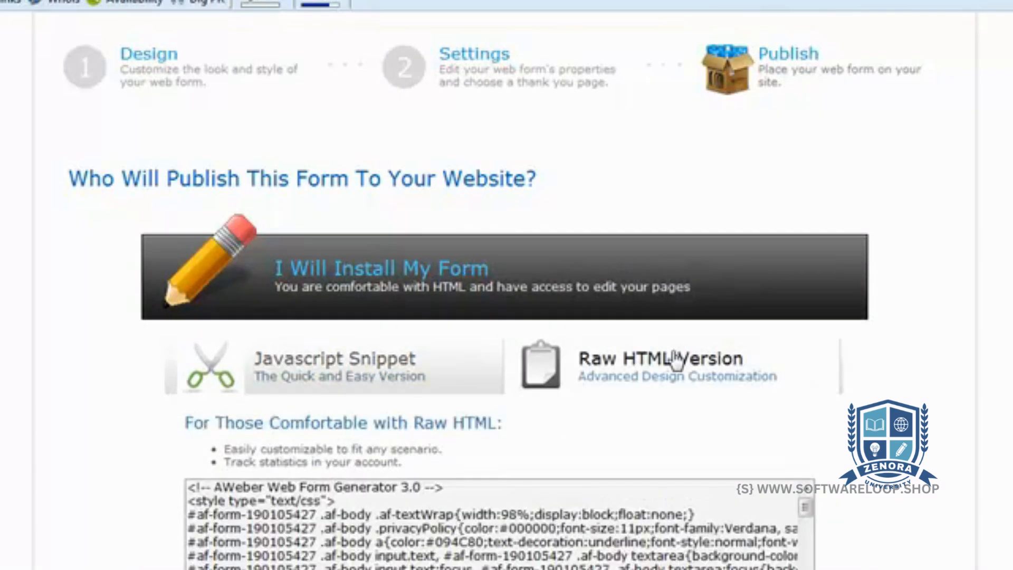
left_click(623, 546)
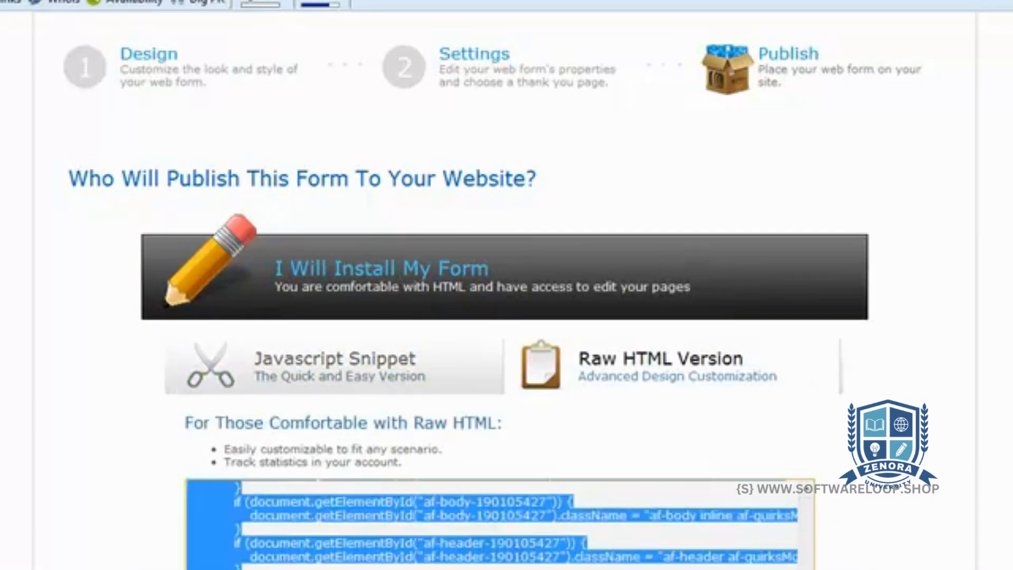
scroll(622, 546, "down", 1)
scroll(897, 364, "down", 4)
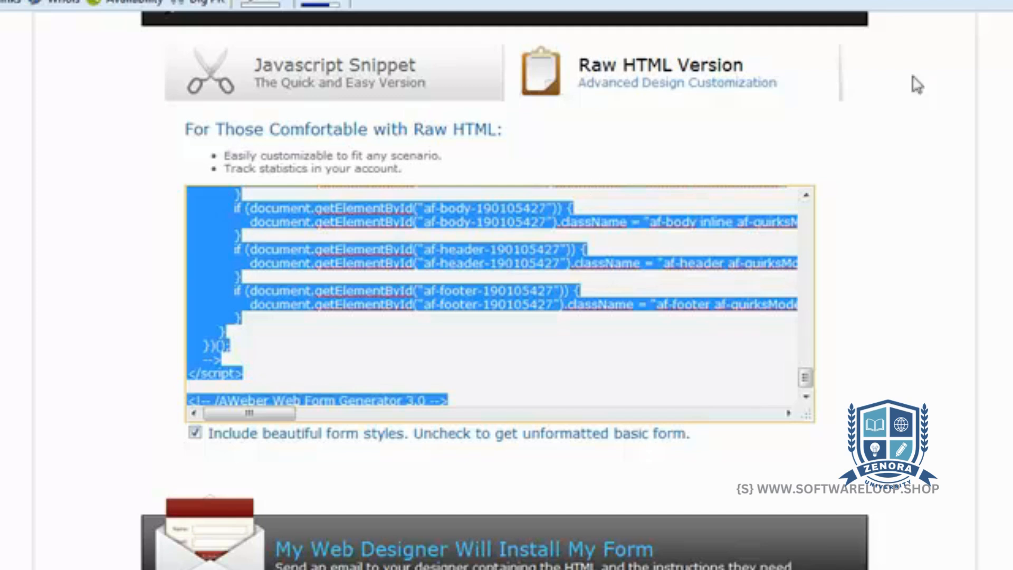
Return to the web forms list and make a copy of the "main squeeze page" form
scroll(944, 80, "up", 8)
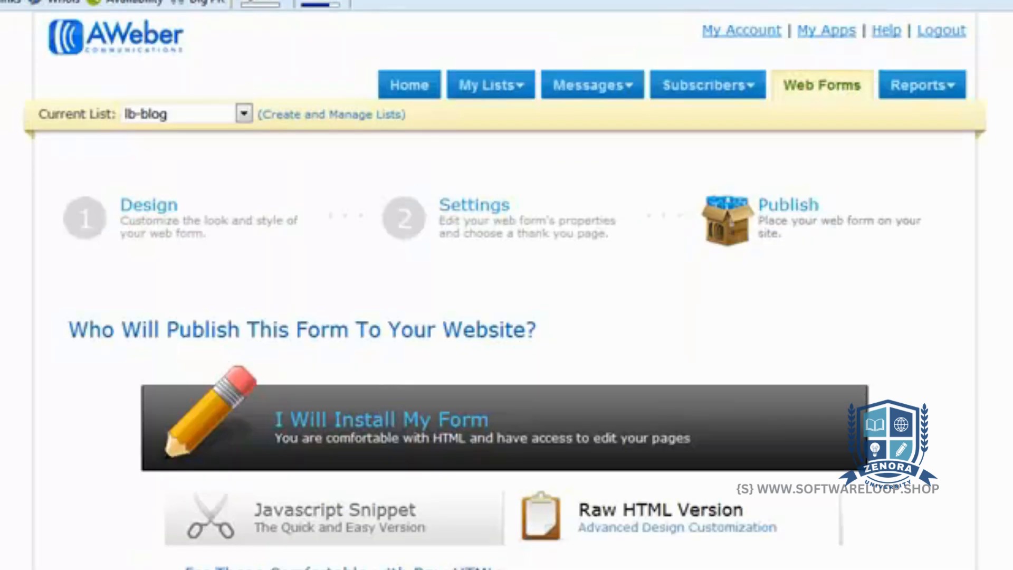
left_click(816, 90)
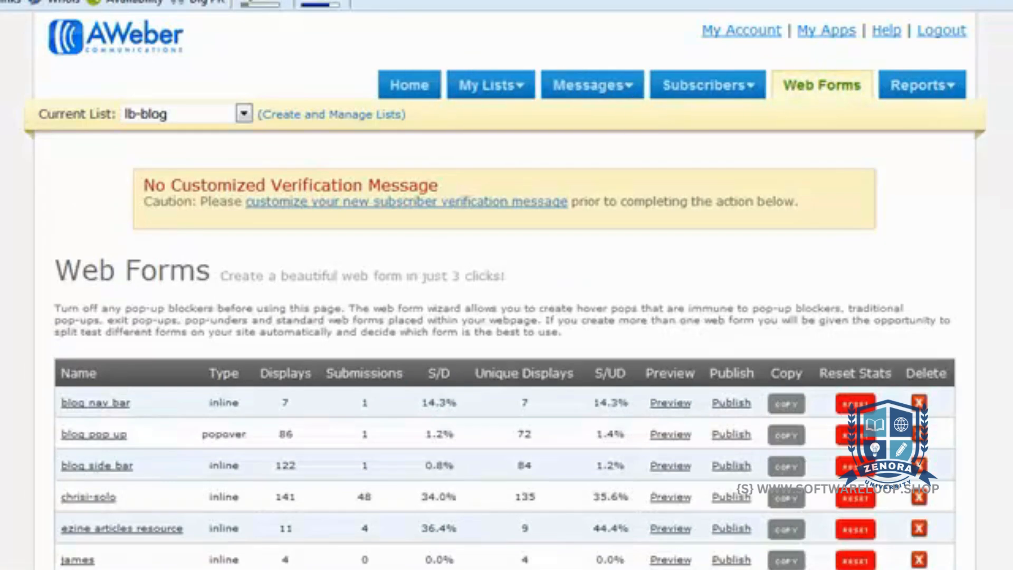
scroll(978, 167, "down", 5)
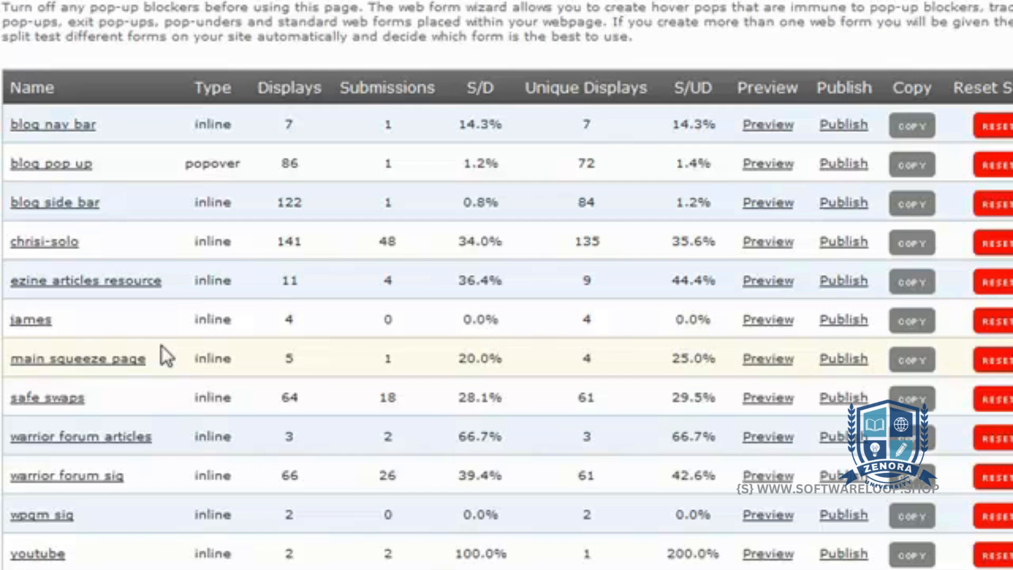
left_click(917, 363)
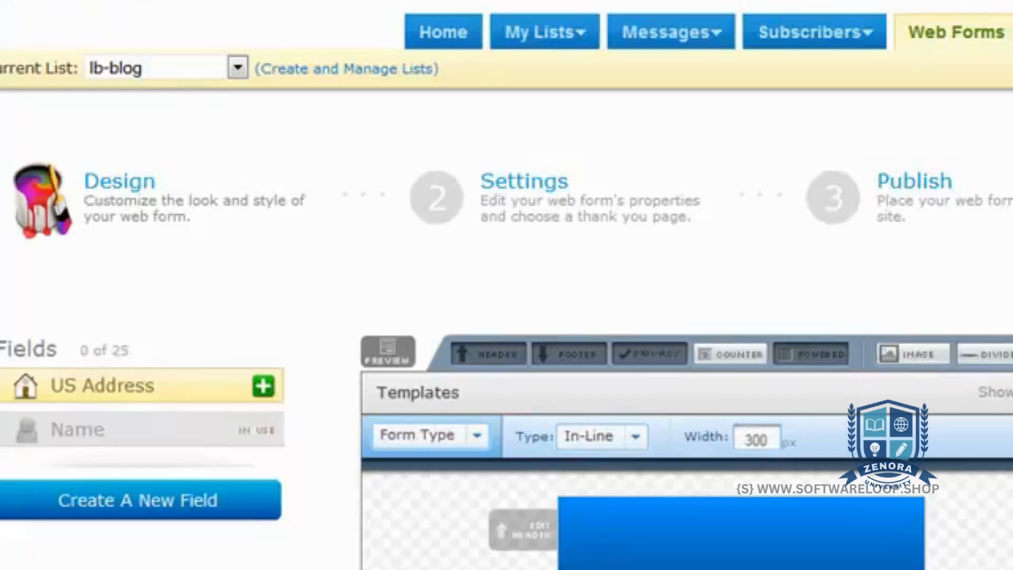
scroll(507, 285, "down", 4)
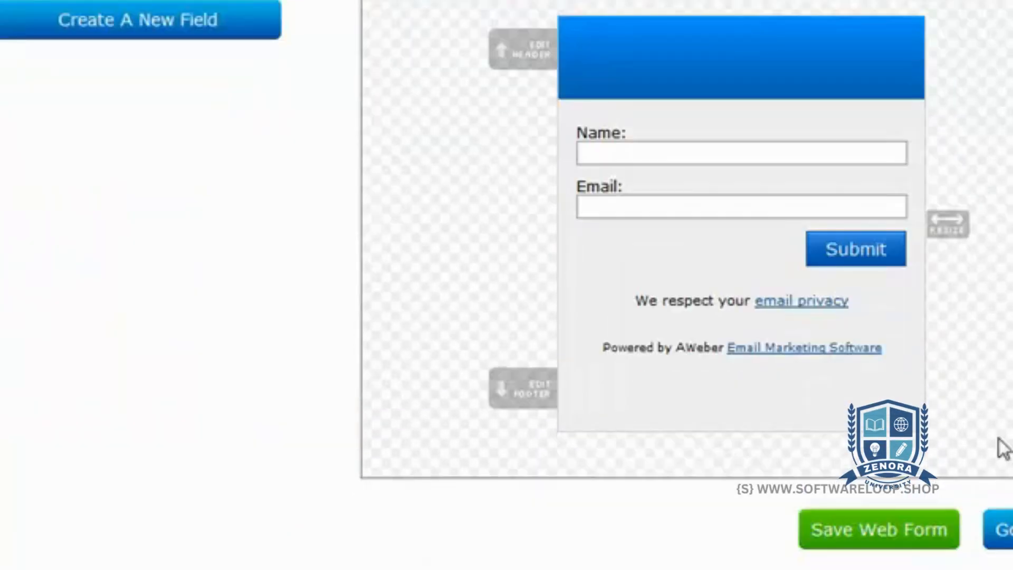
Save the copied web form and rename it "daves solo ad service" in its basic settings
left_click(901, 529)
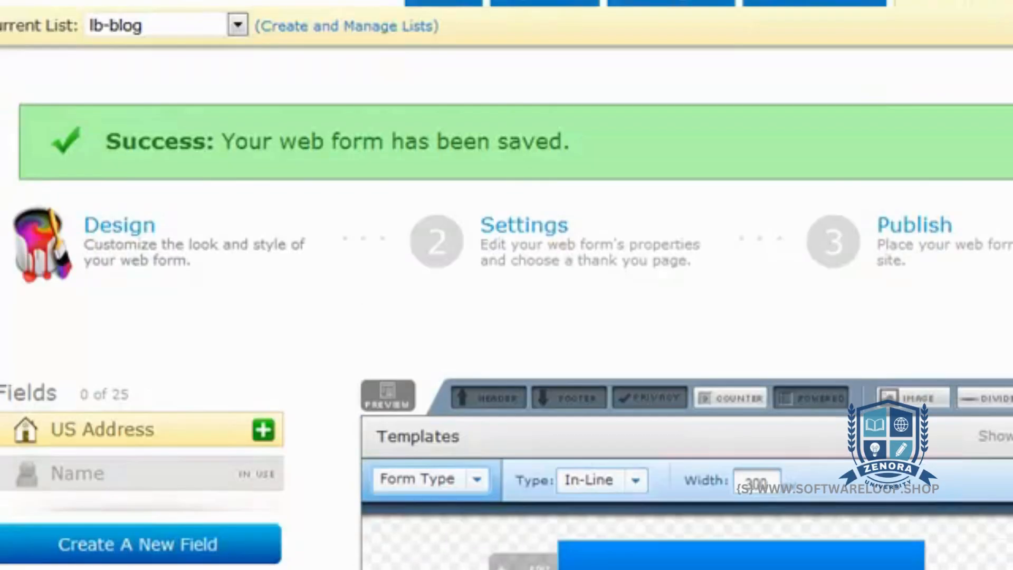
left_click(558, 95)
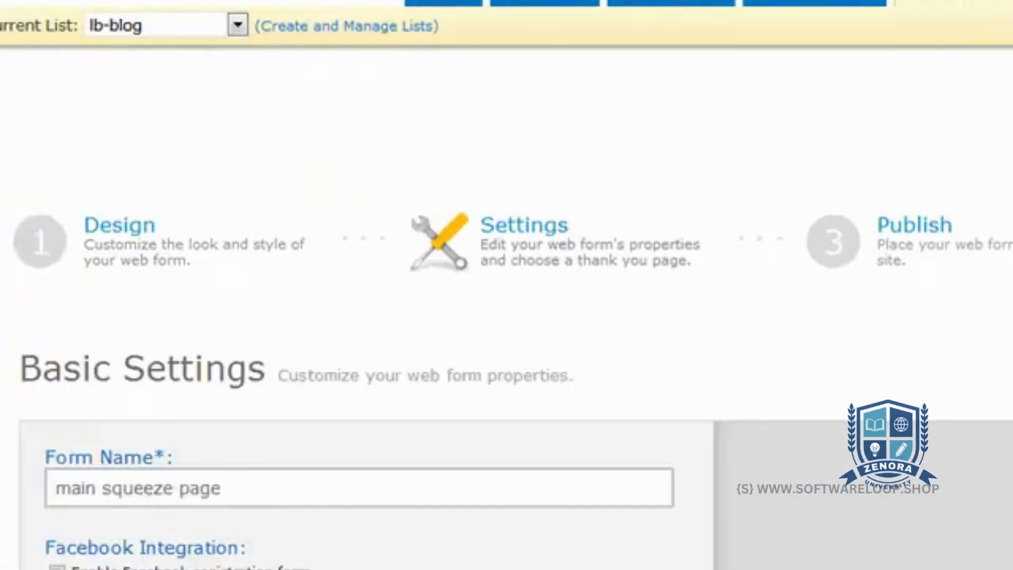
scroll(938, 156, "down", 5)
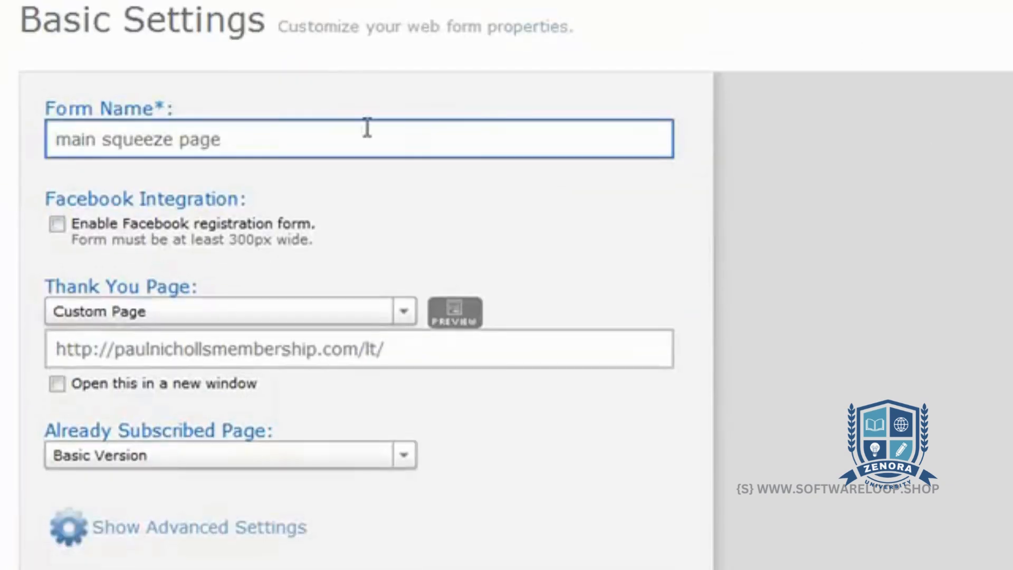
left_click_drag(232, 140, 53, 140)
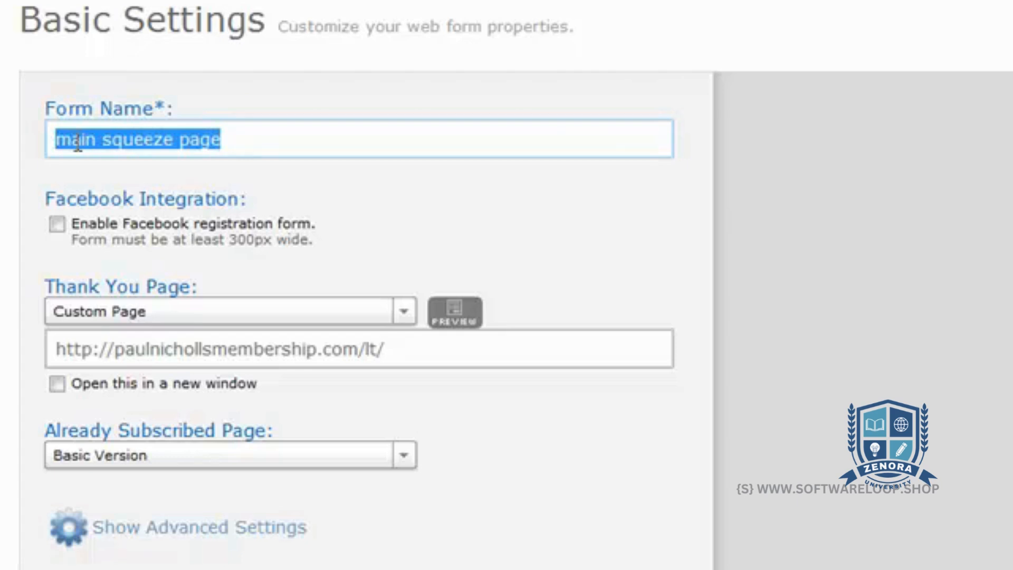
key("BackSpace")
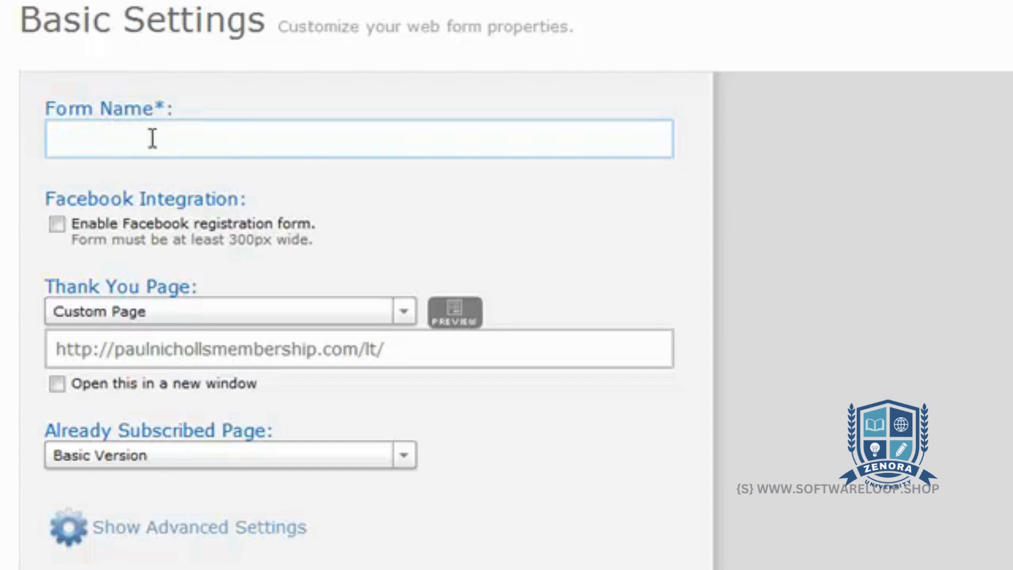
type("daves solo")
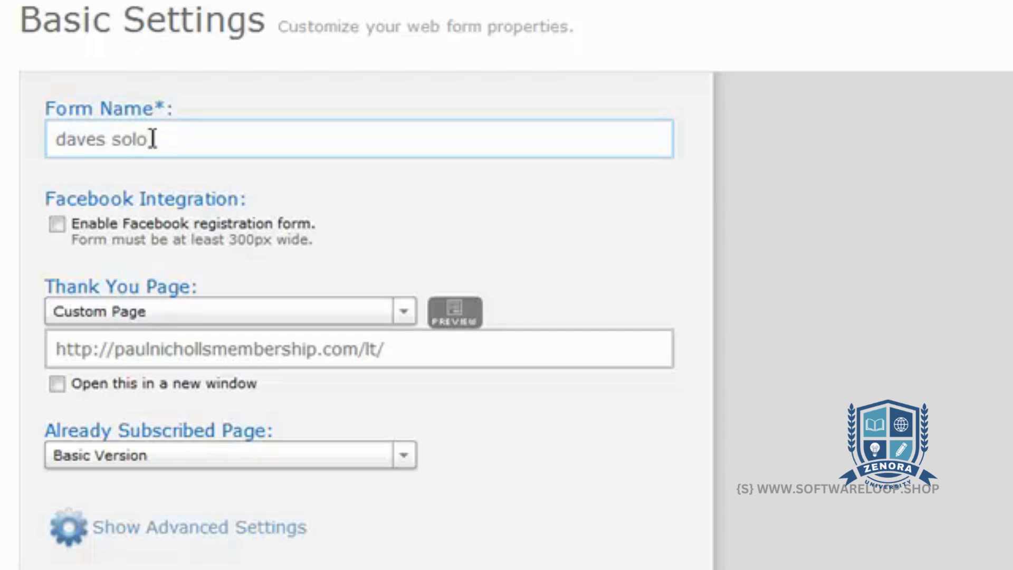
type(" ad service")
Check the custom thank you page URL of the copied form and leave it as it is
left_click(419, 342)
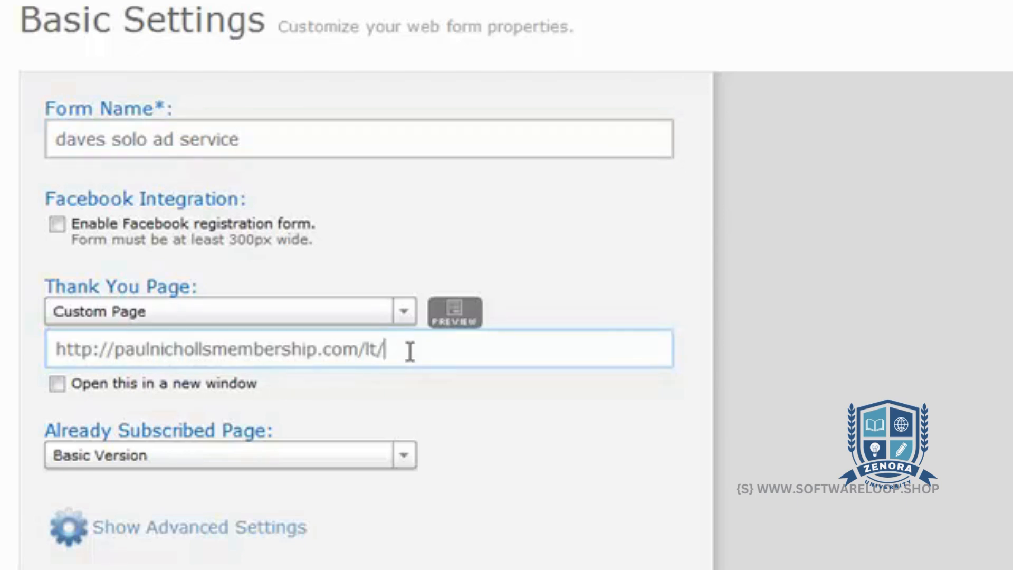
left_click_drag(410, 351, 58, 352)
left_click(416, 348)
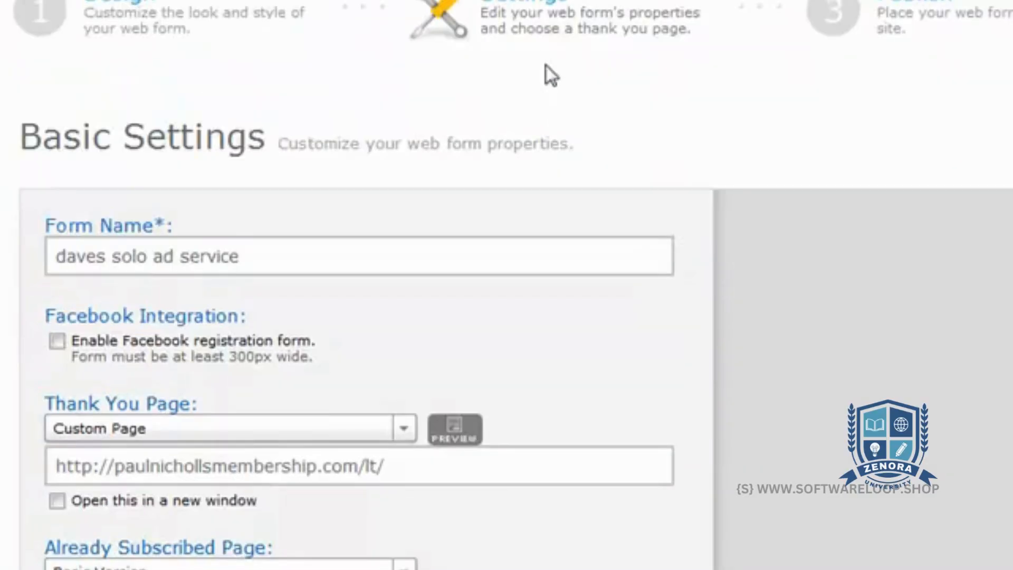
Publish the renamed form with the "I Will Install My Form" option and copy its entire Raw HTML Version code
left_click(902, 7)
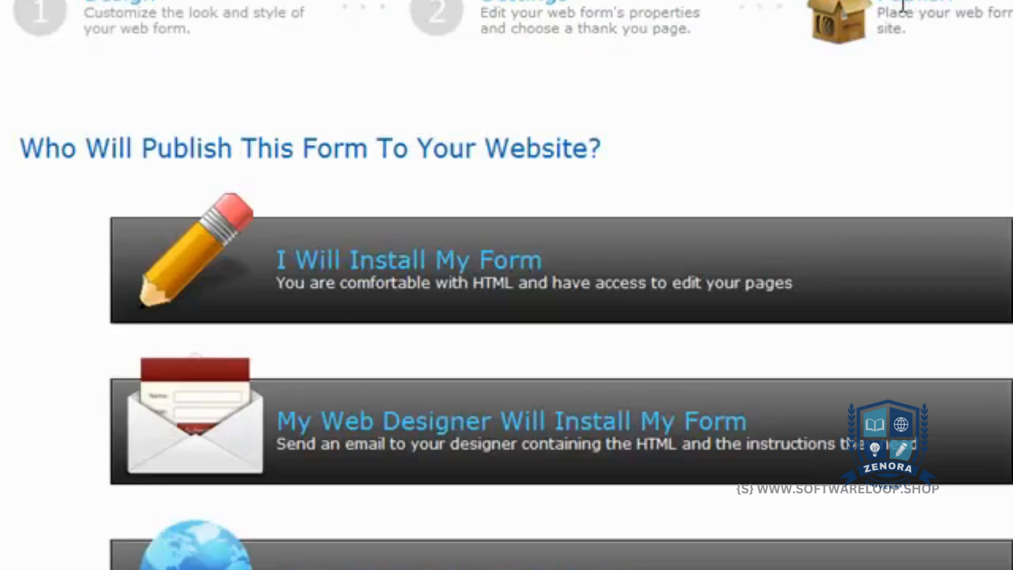
scroll(506, 285, "down", 1)
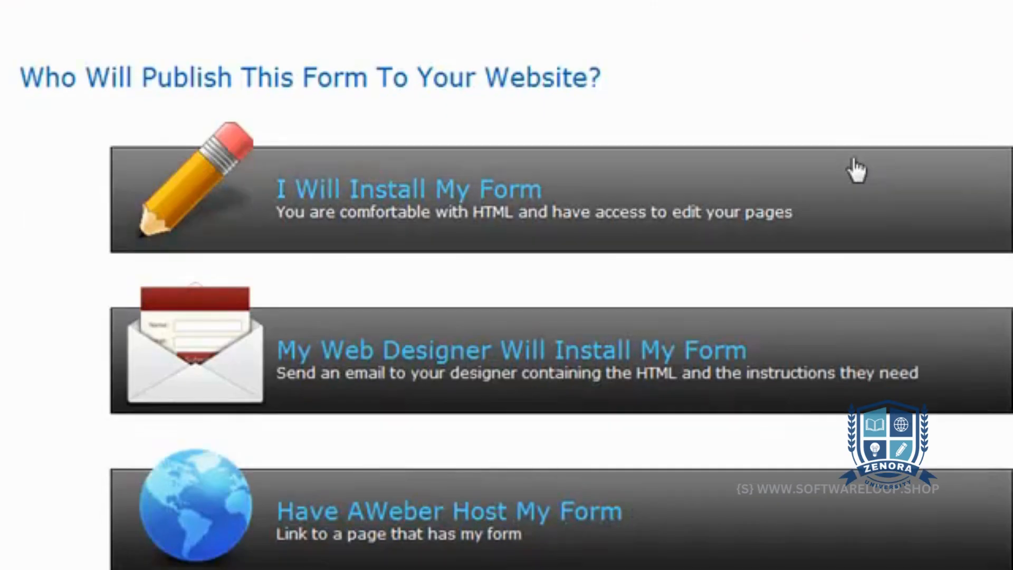
left_click(855, 167)
scroll(506, 285, "down", 2)
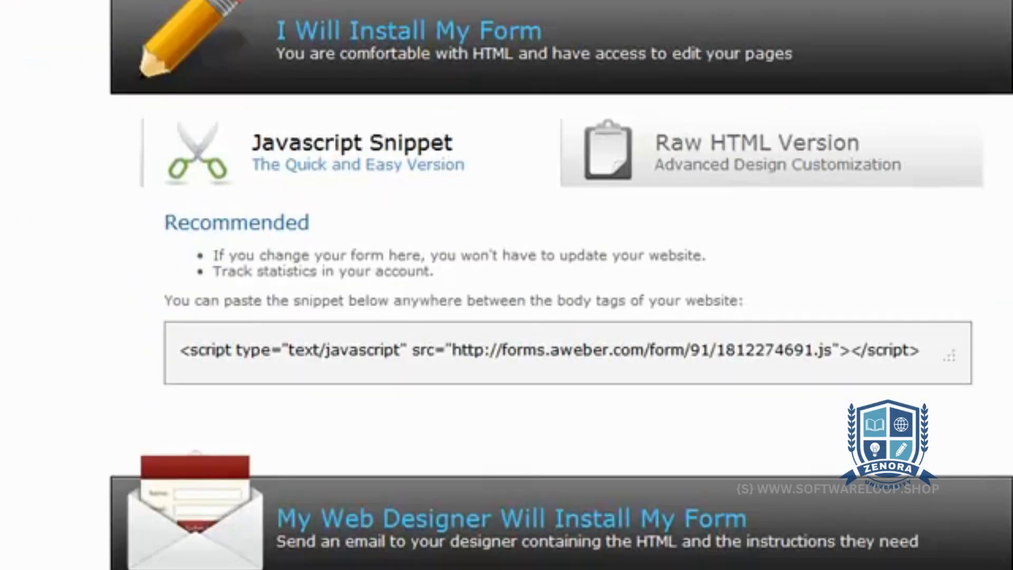
left_click(819, 163)
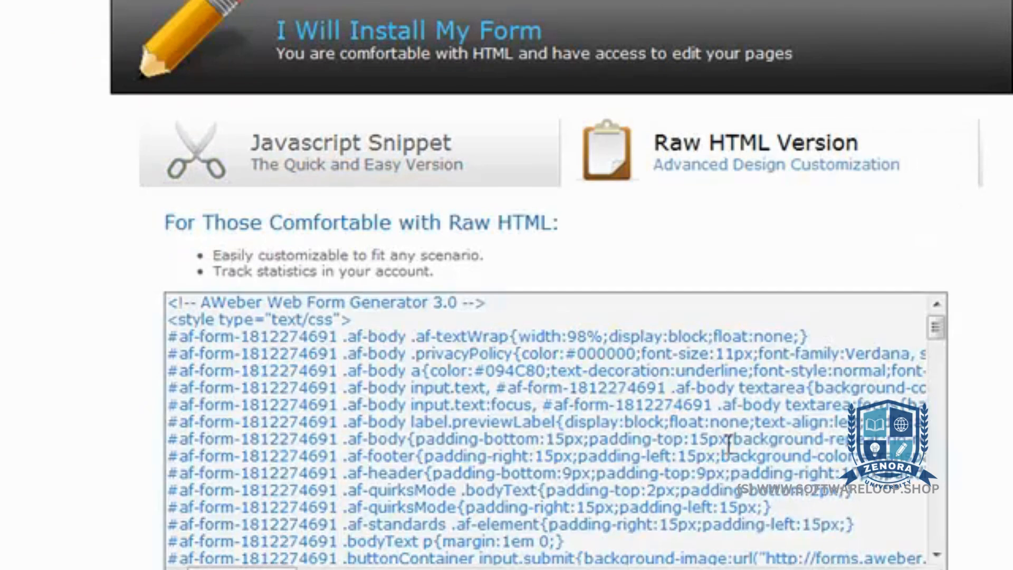
left_click(639, 403)
right_click(596, 379)
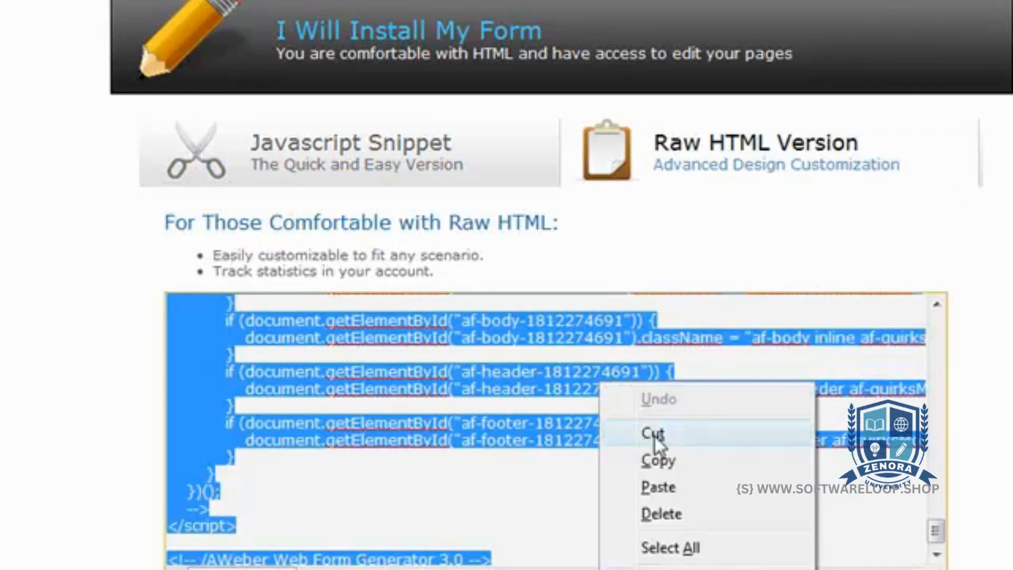
left_click(679, 463)
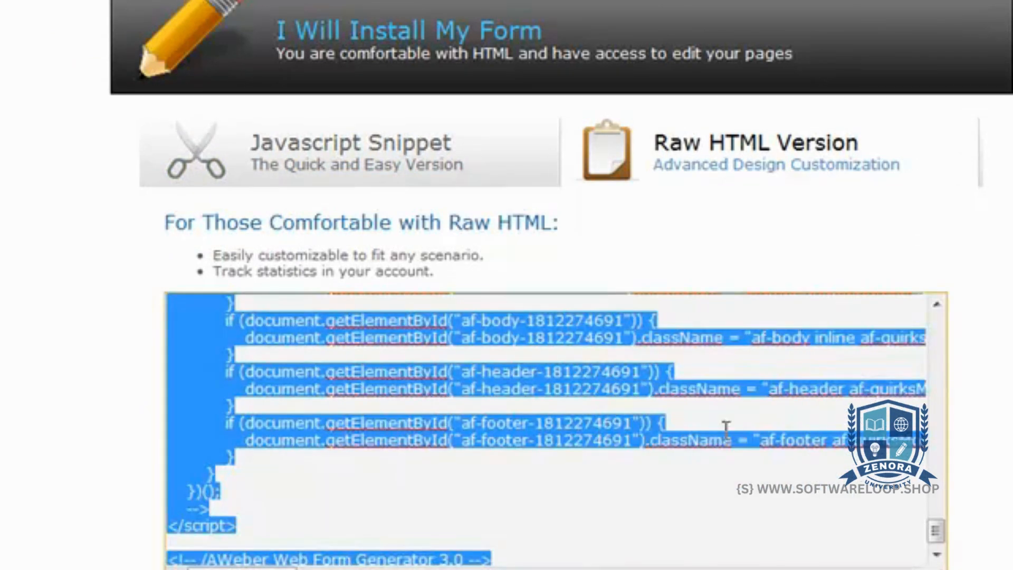
left_click(740, 422)
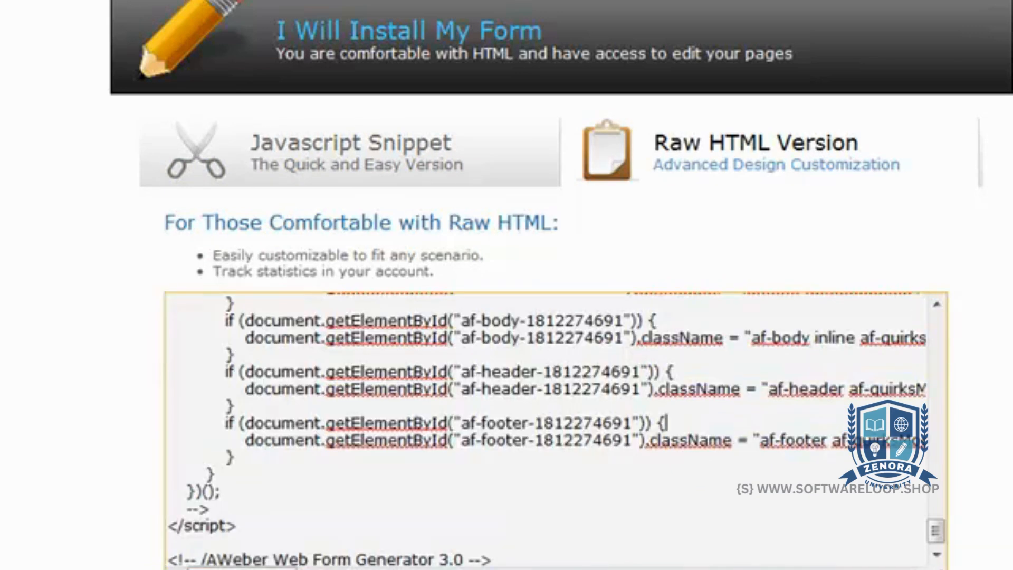
Return to the web forms list and look over the entries for the new "daves solo ad service" form
scroll(740, 421, "up", 8)
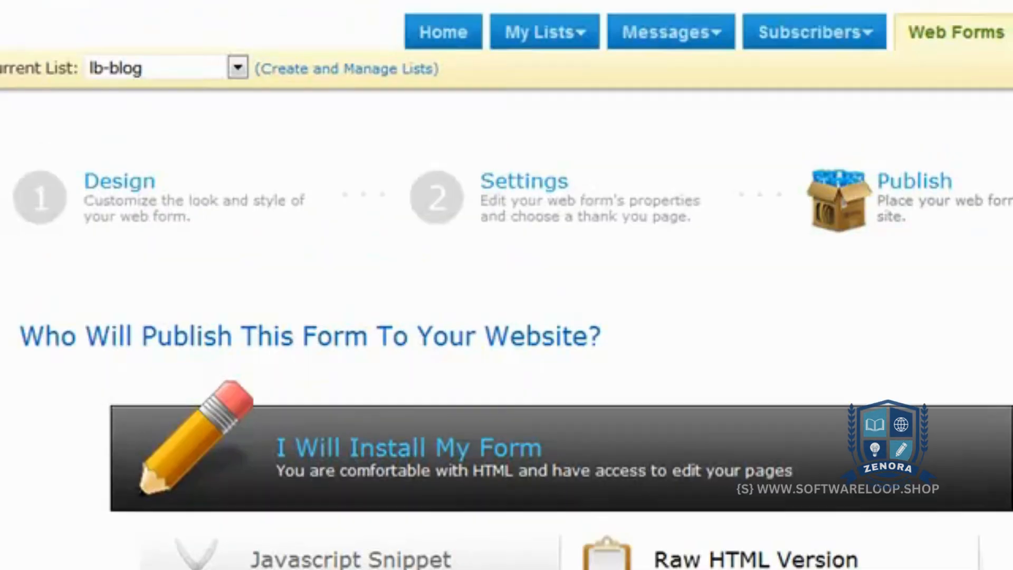
left_click(967, 38)
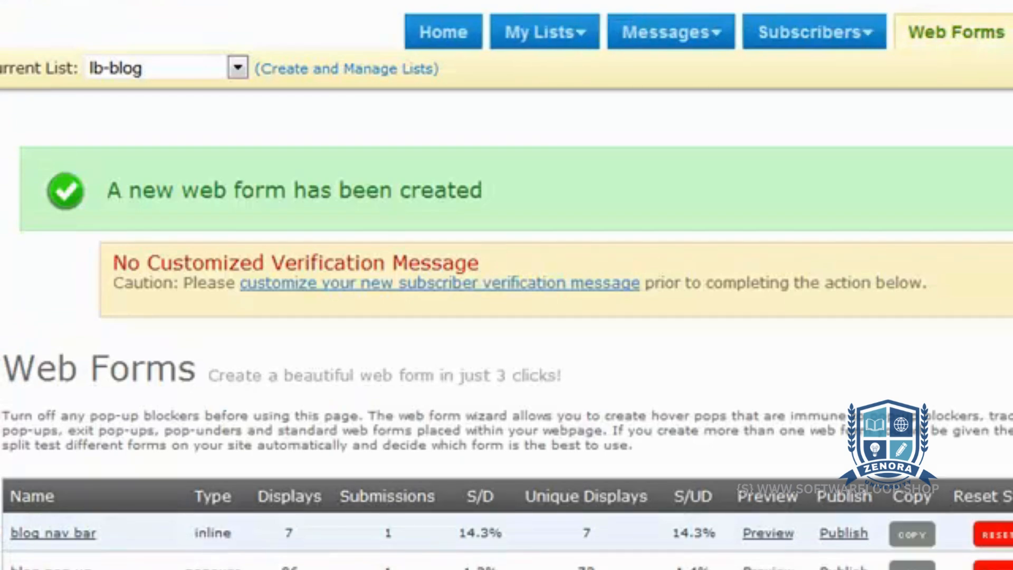
scroll(506, 285, "down", 8)
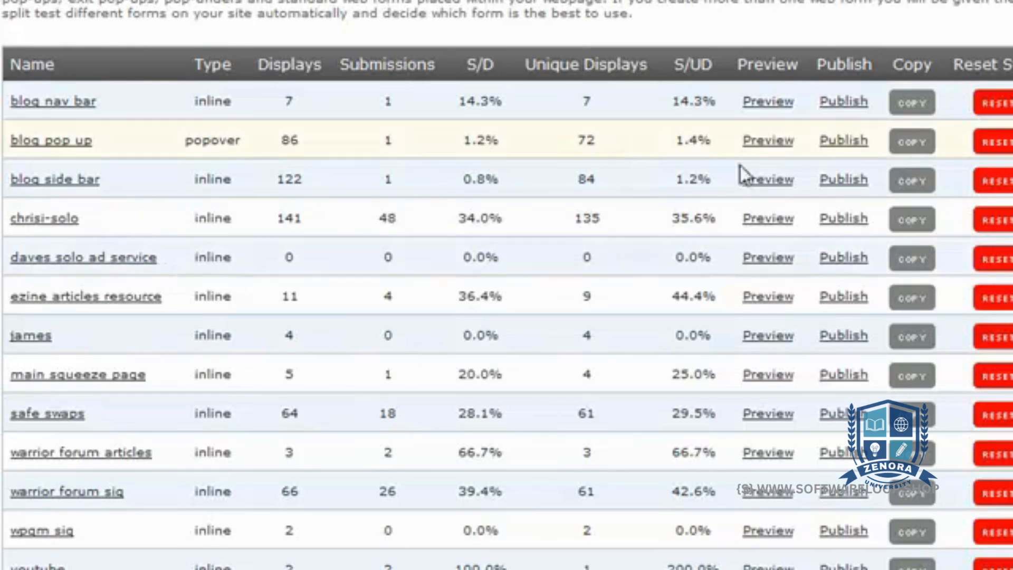
scroll(506, 285, "up", 5)
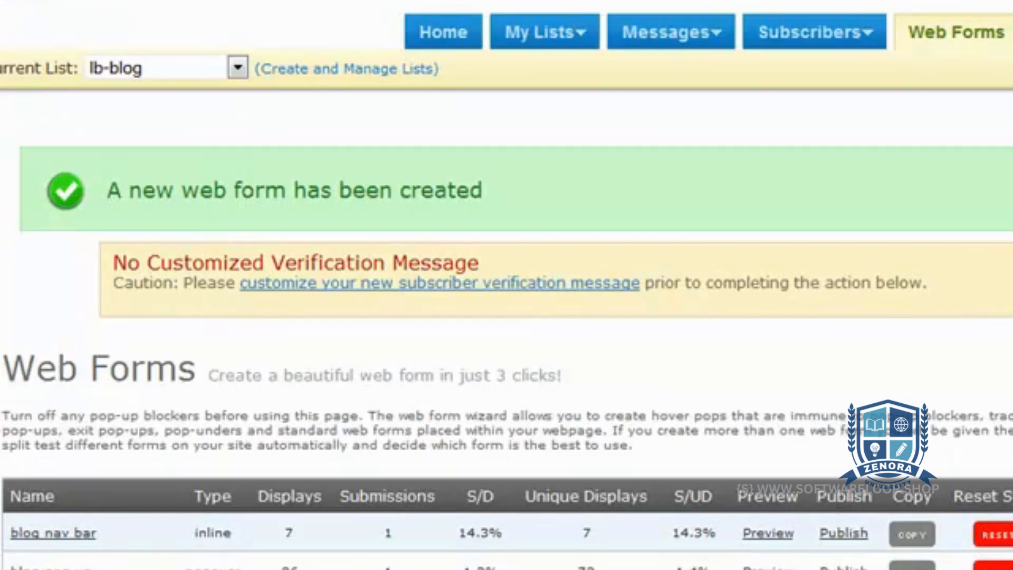
Switch the current list to extremecashpro and review the display and submission statistics of its web forms
left_click(238, 69)
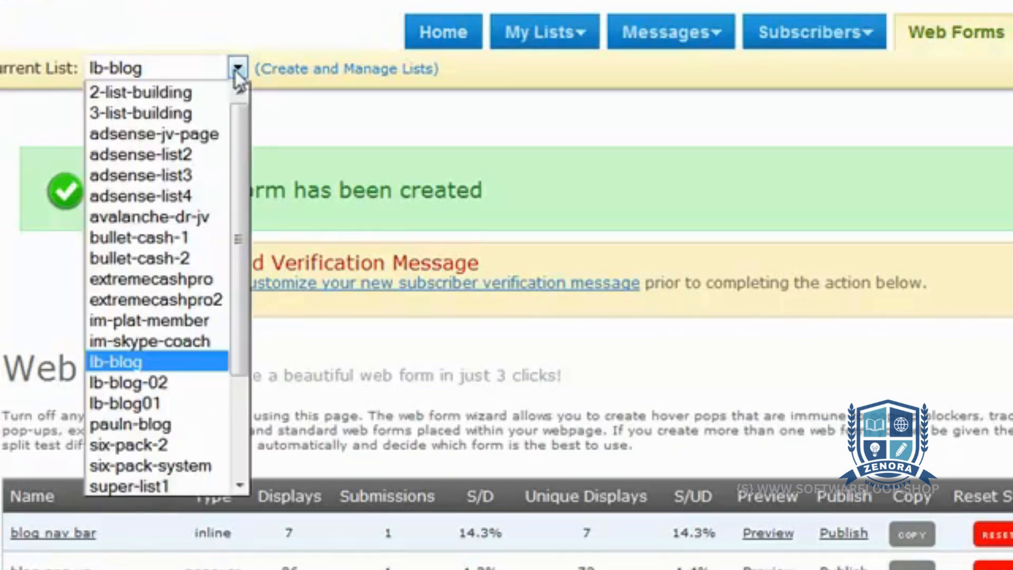
left_click_drag(236, 147, 234, 211)
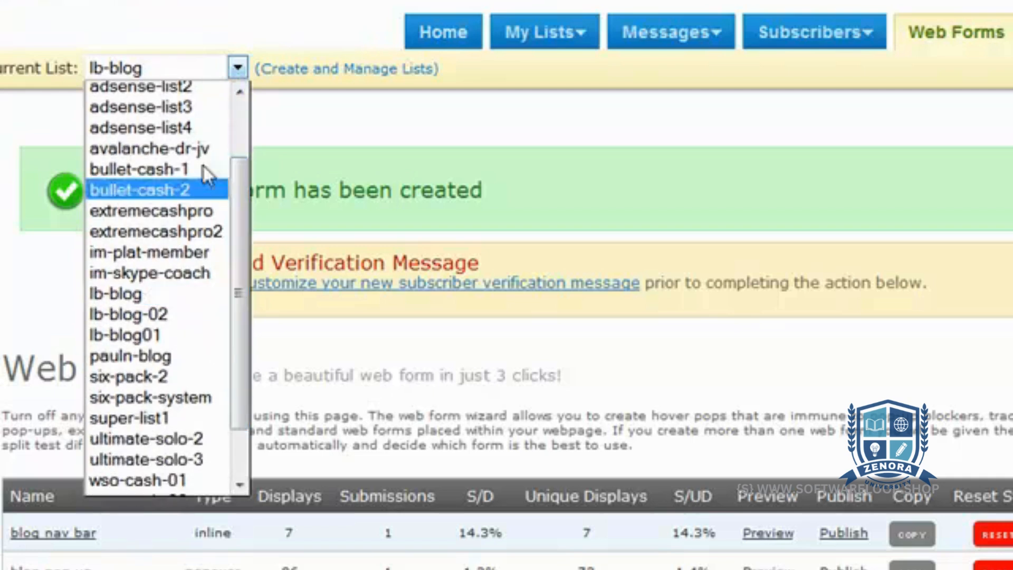
left_click(191, 210)
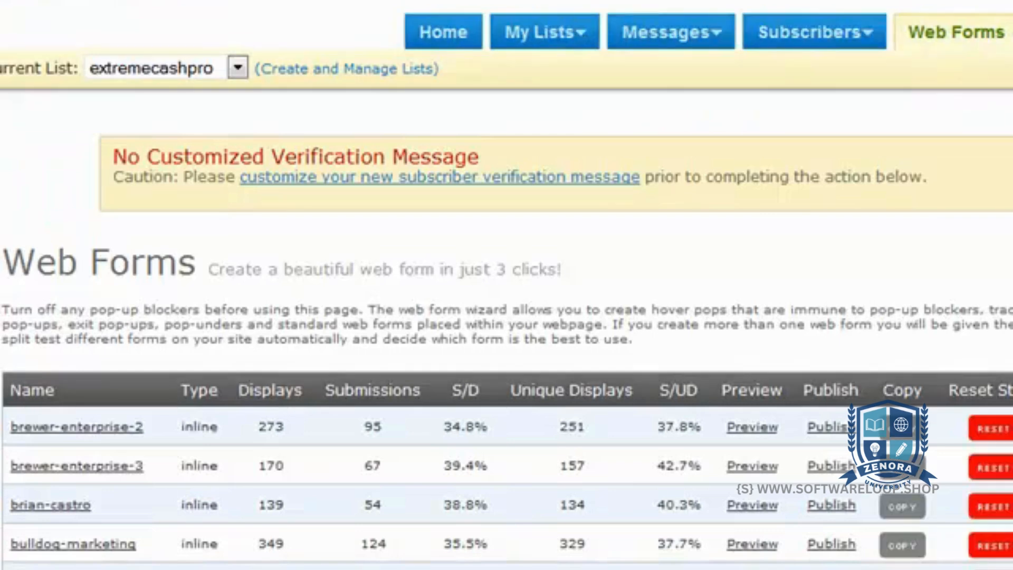
scroll(507, 285, "down", 8)
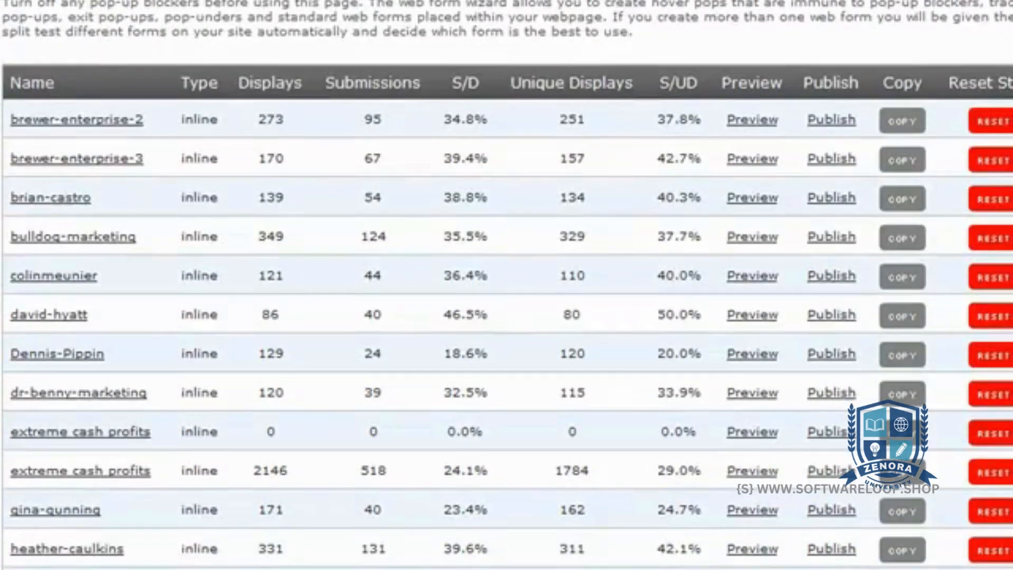
scroll(507, 285, "down", 3)
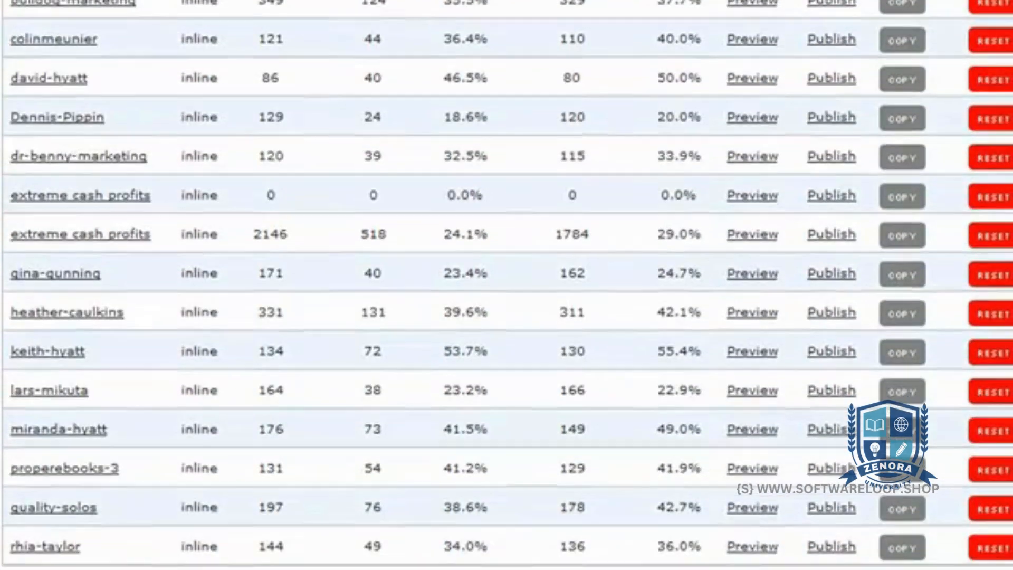
scroll(507, 285, "up", 6)
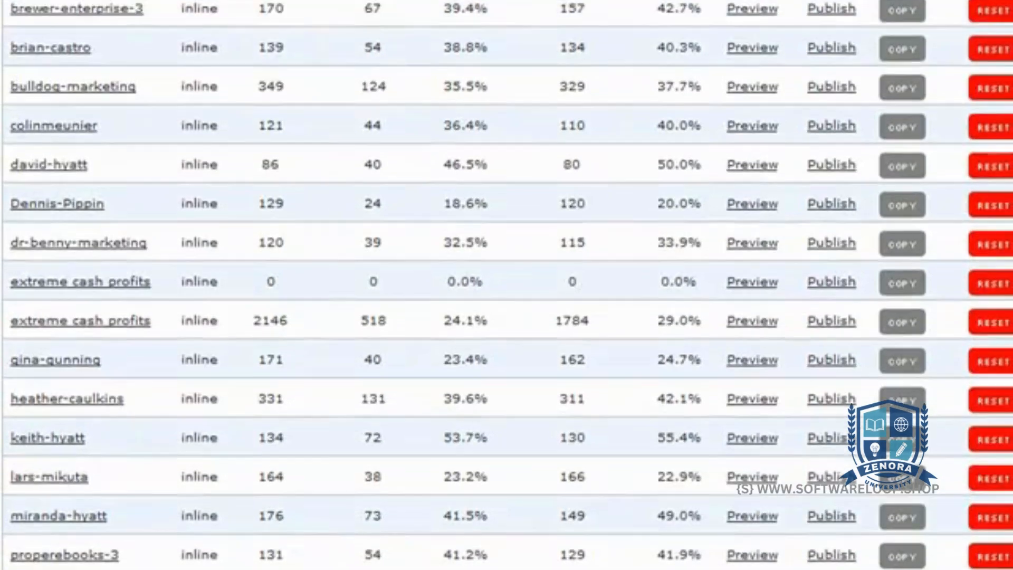
scroll(507, 285, "up", 6)
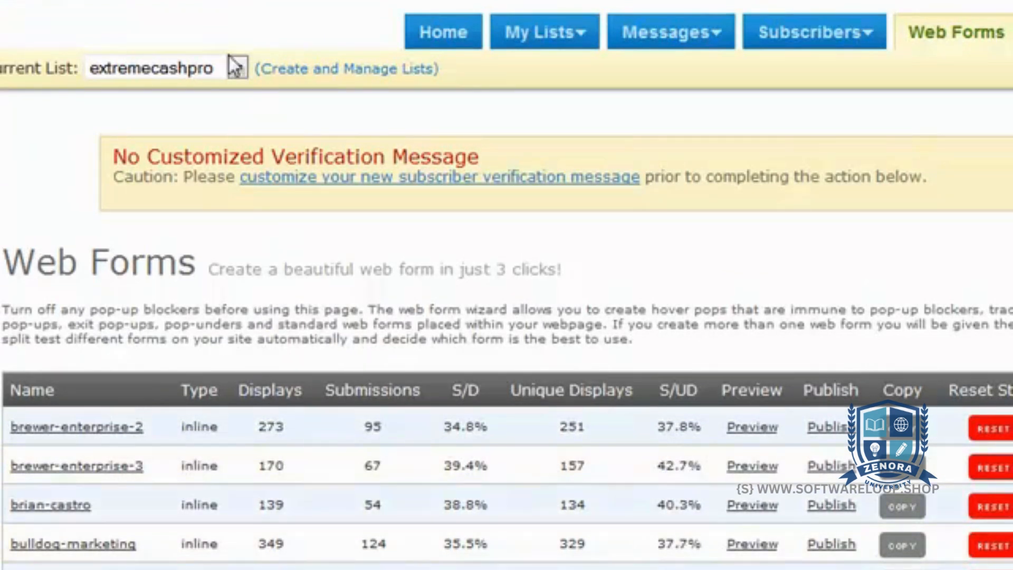
Switch the current list back to lb-blog and examine the "daves solo ad service" form's entry
left_click(238, 69)
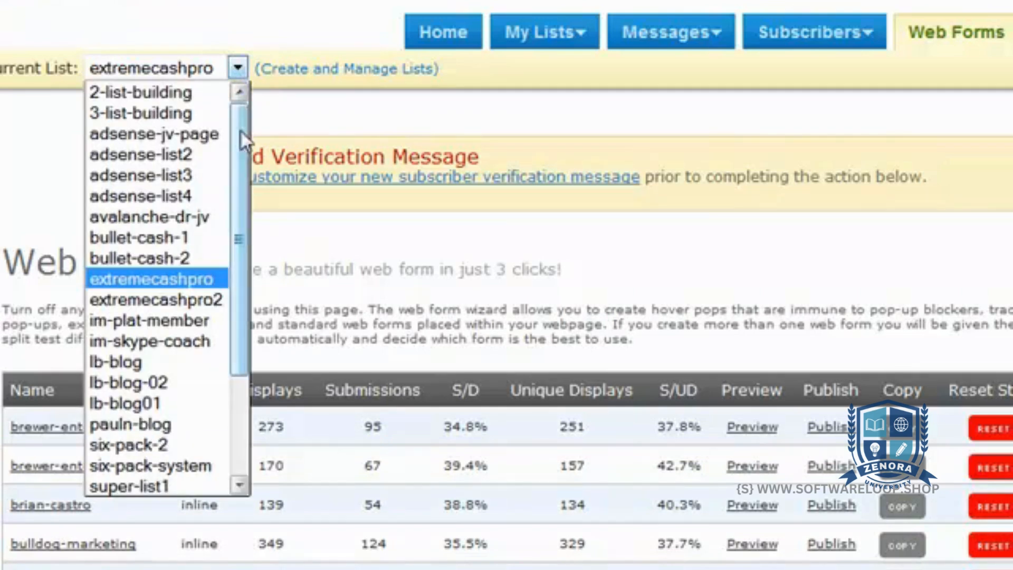
left_click(189, 359)
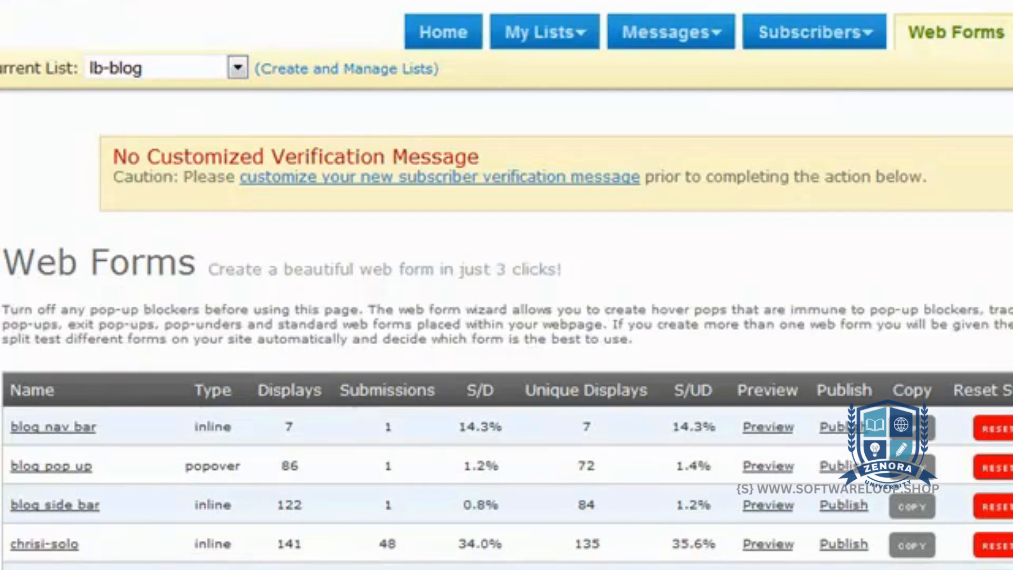
scroll(506, 285, "down", 4)
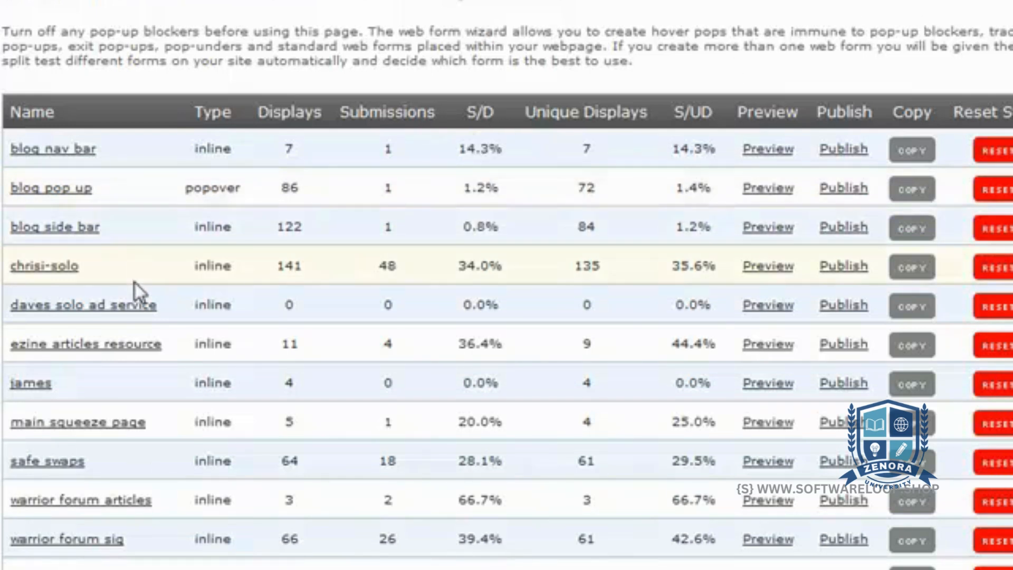
left_click_drag(169, 307, 10, 312)
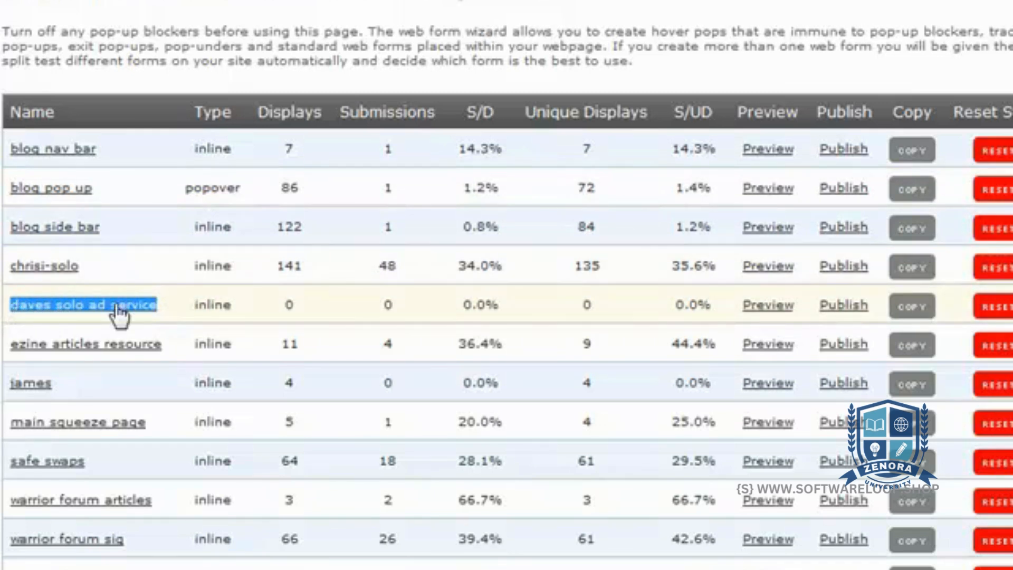
left_click(168, 305)
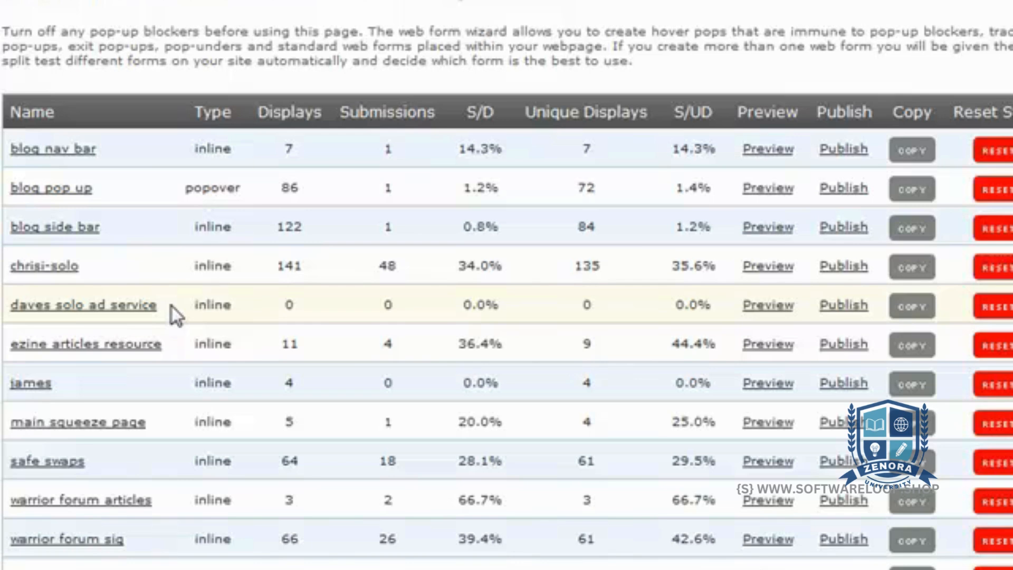
scroll(507, 285, "up", 3)
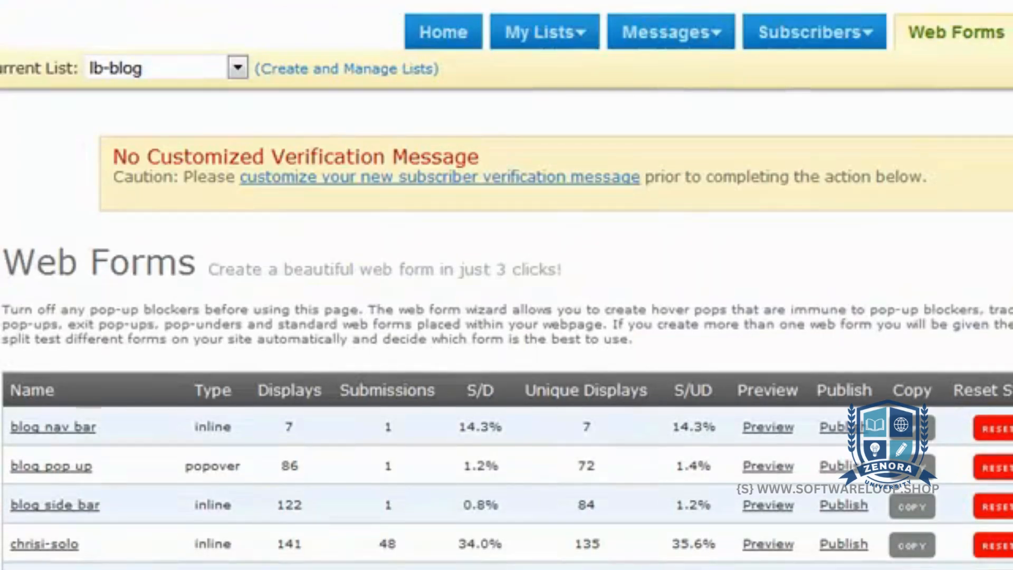
scroll(507, 285, "down", 4)
scroll(506, 285, "up", 1)
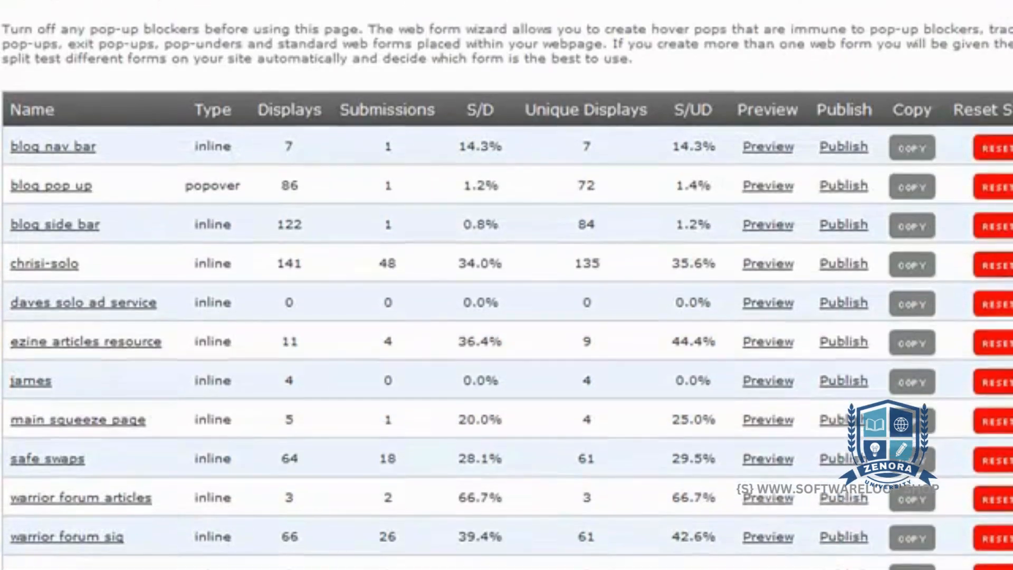
scroll(507, 285, "up", 3)
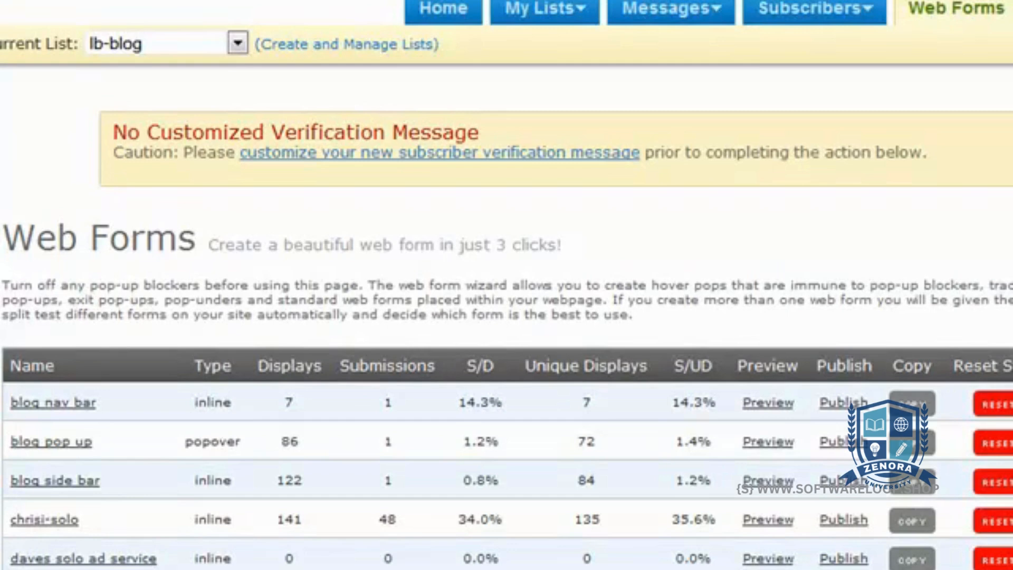
scroll(506, 285, "down", 4)
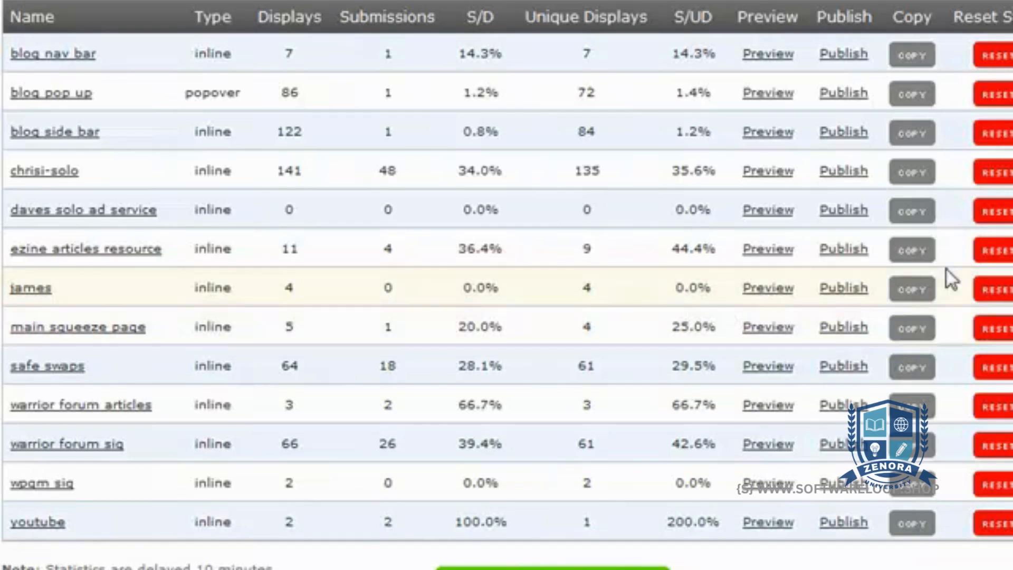
Open the "daves solo ad service" form for editing, look over its design and go to its basic settings
left_click(69, 211)
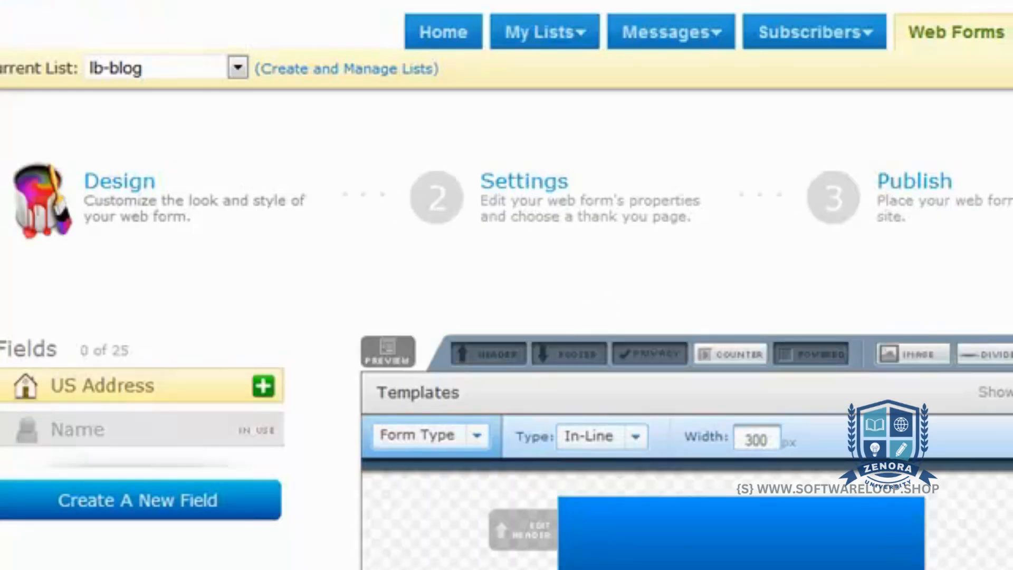
scroll(507, 284, "down", 5)
scroll(686, 285, "up", 5)
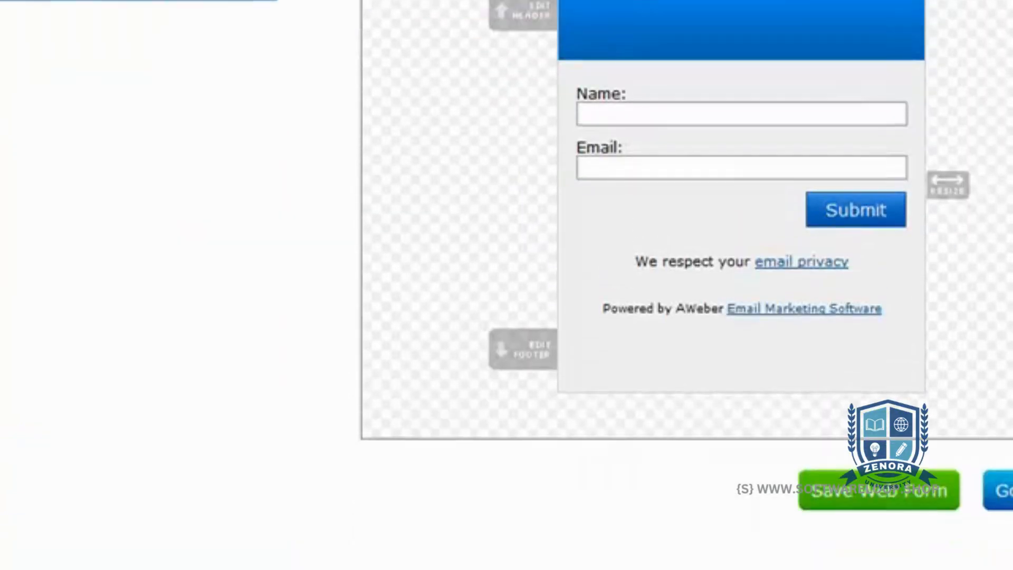
scroll(686, 285, "up", 3)
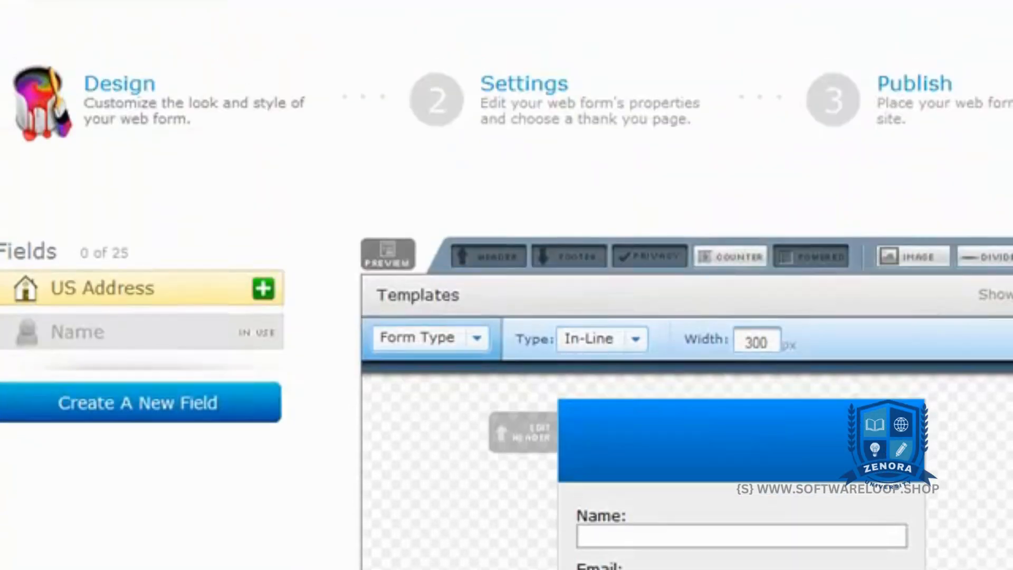
left_click(554, 103)
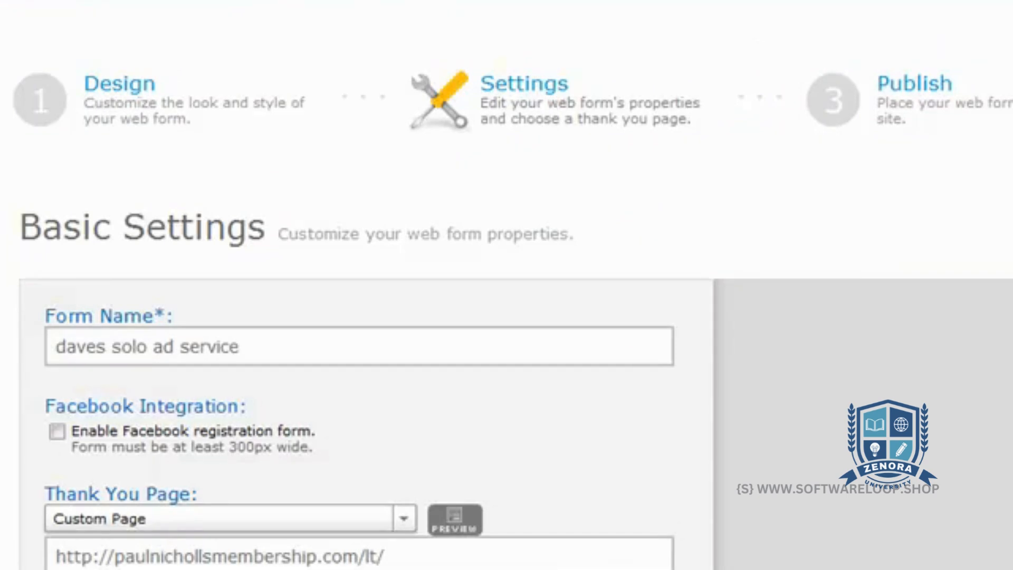
scroll(507, 285, "down", 4)
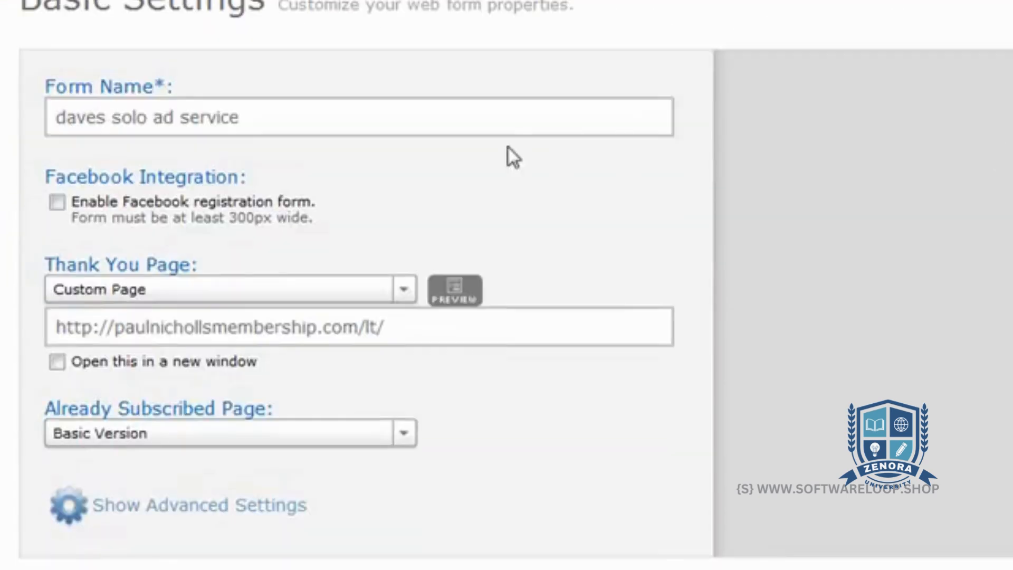
Check the form name and the custom thank you page address, and save the web form's settings
left_click_drag(255, 111, 51, 112)
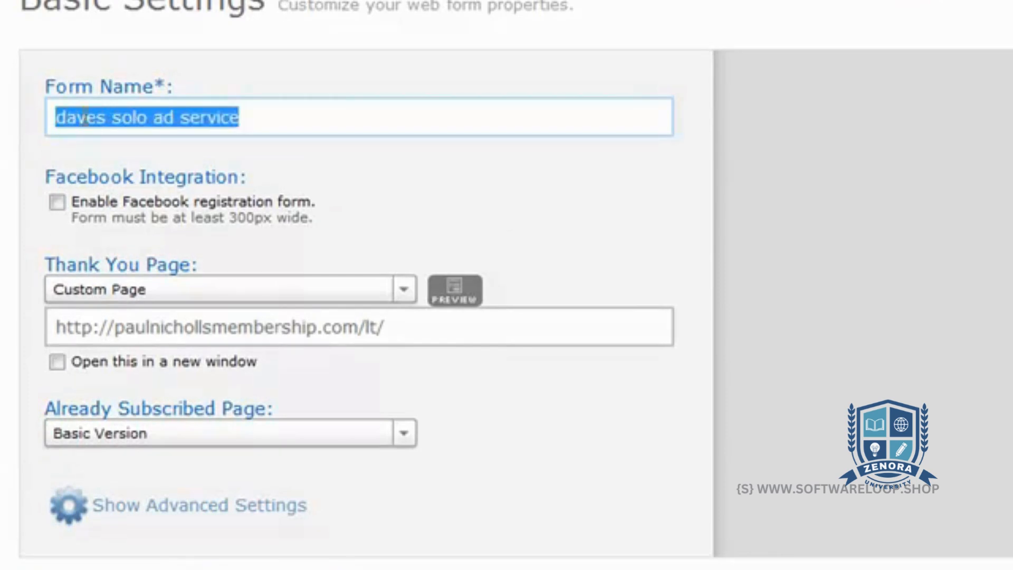
left_click(253, 113)
left_click(195, 326)
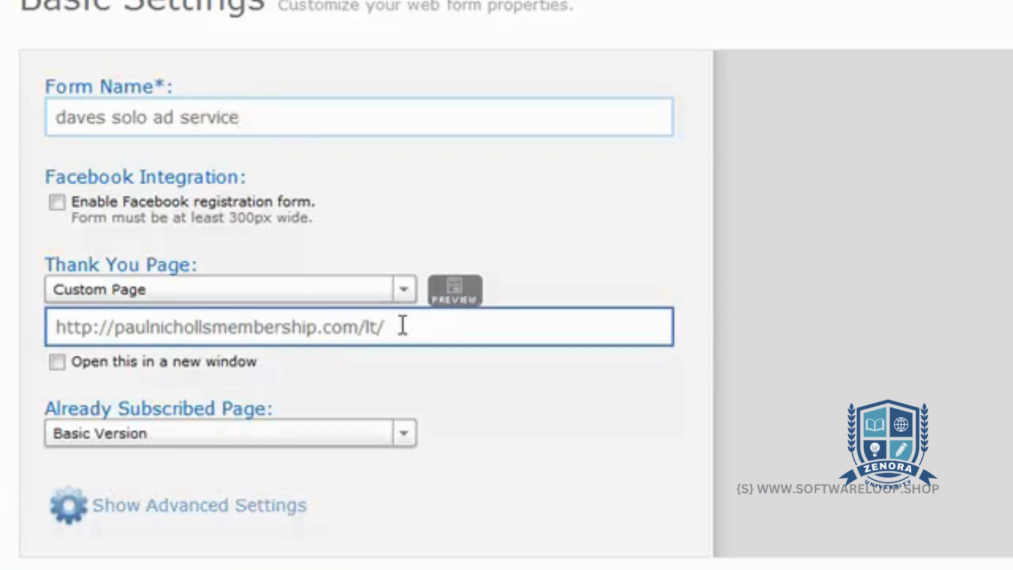
left_click_drag(400, 325, 53, 328)
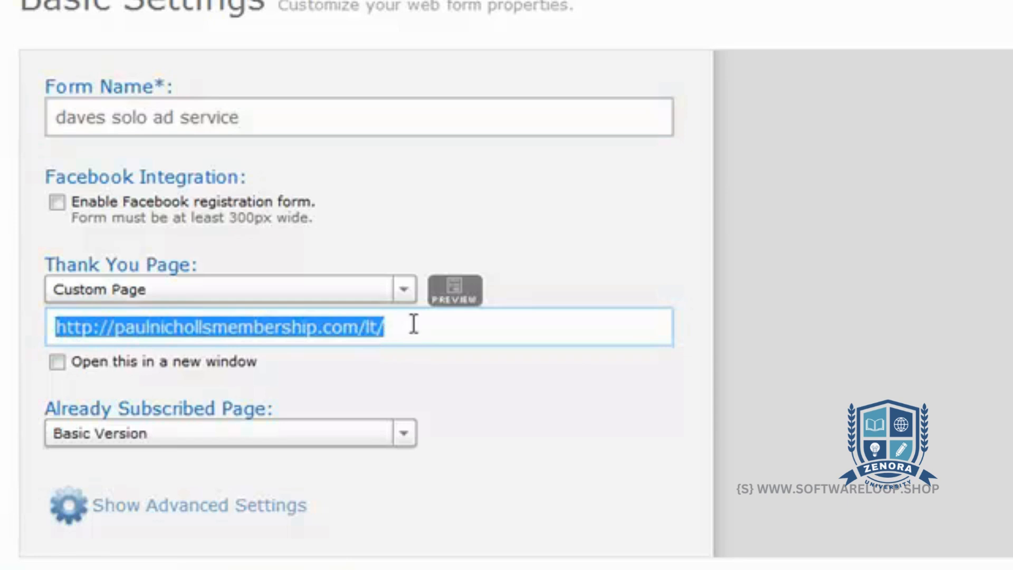
left_click(410, 322)
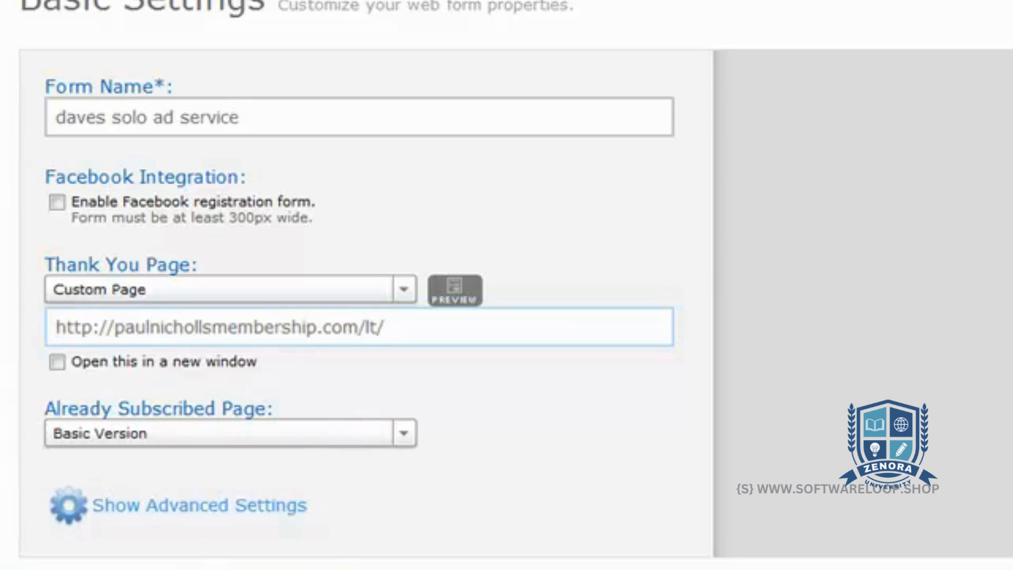
left_click(174, 568)
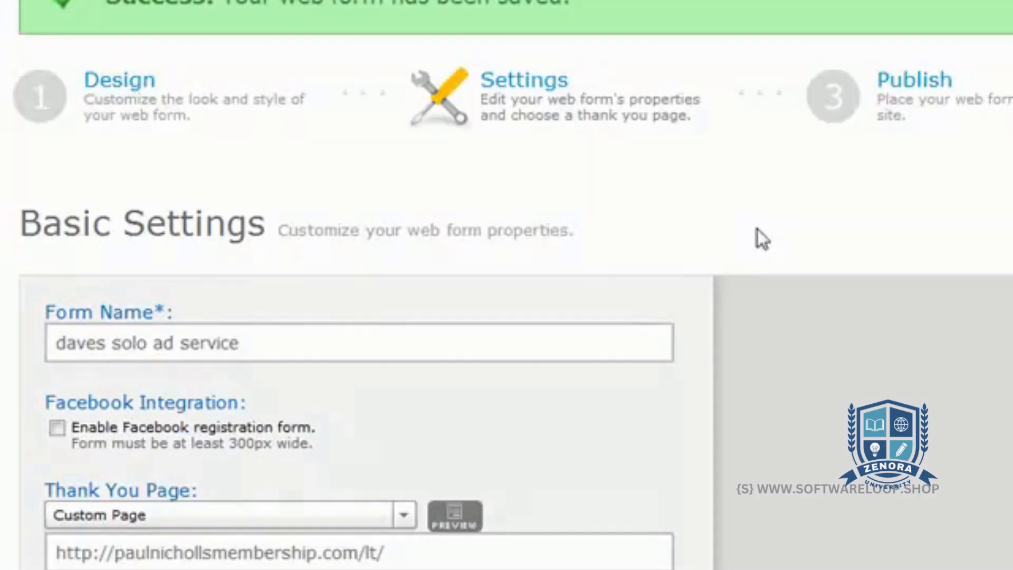
Publish the form with the "I Will Install My Form" option and copy all of its Raw HTML Version code
left_click(938, 112)
left_click(668, 351)
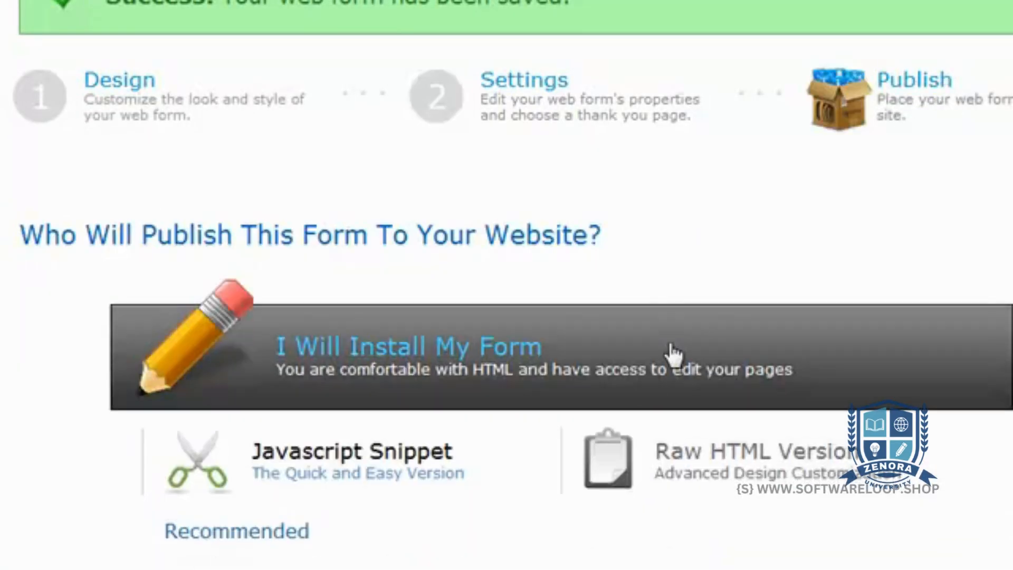
scroll(849, 183, "down", 5)
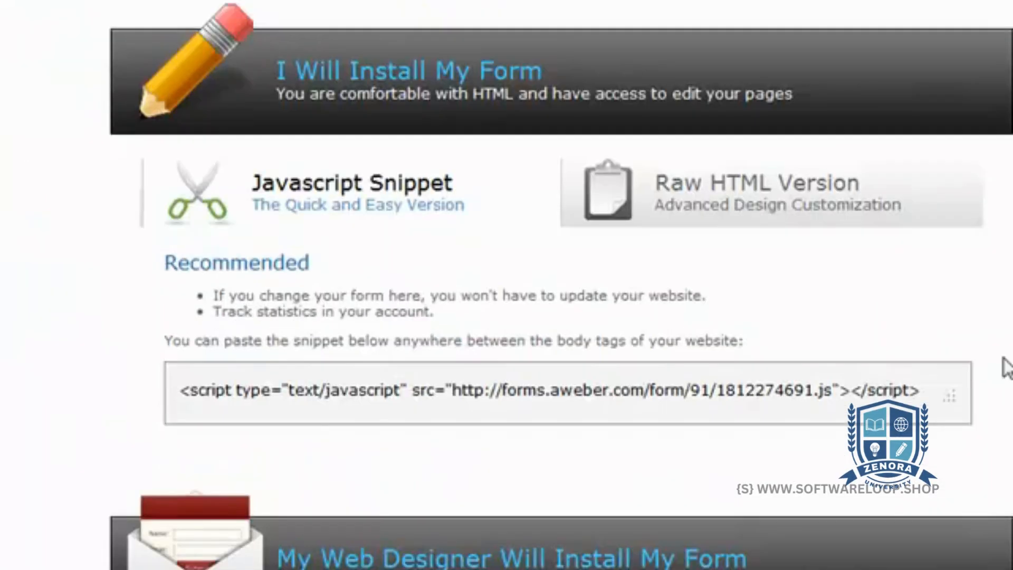
left_click(791, 203)
left_click(534, 425)
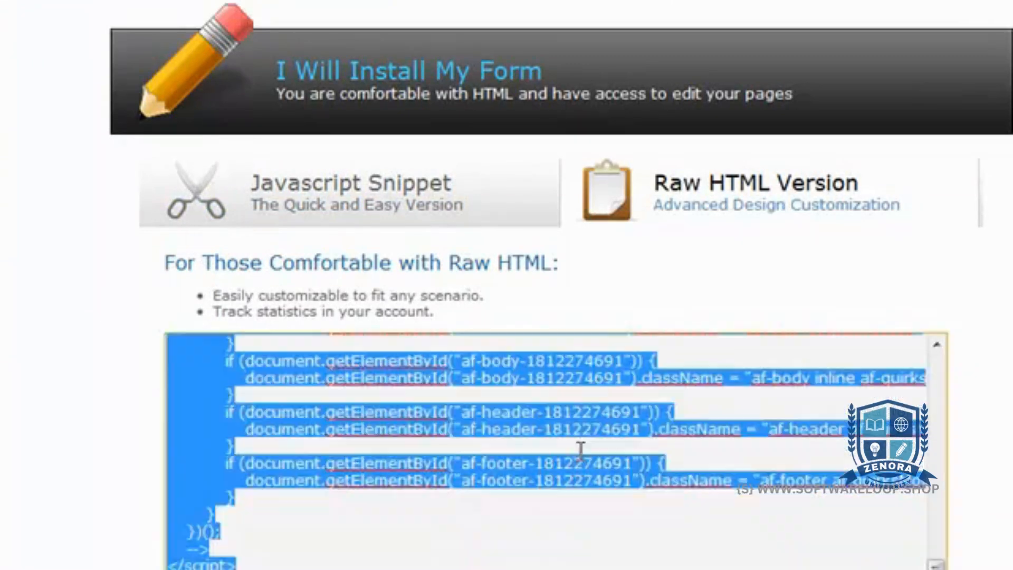
right_click(534, 422)
left_click(593, 505)
left_click(738, 413)
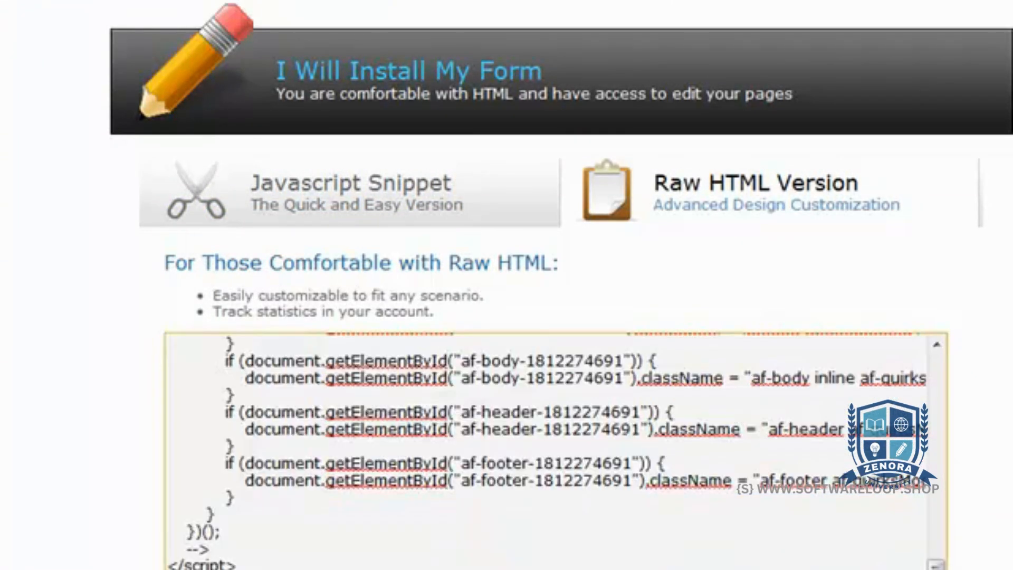
Return to the lb-blog web forms list and compare the displays and submissions of the forms per traffic source
scroll(507, 285, "up", 7)
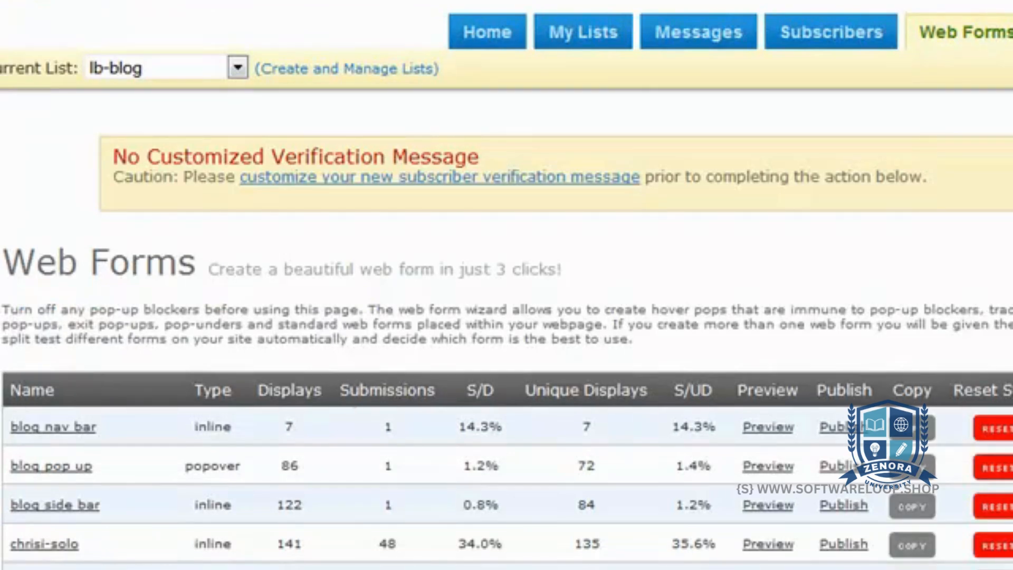
scroll(507, 285, "down", 5)
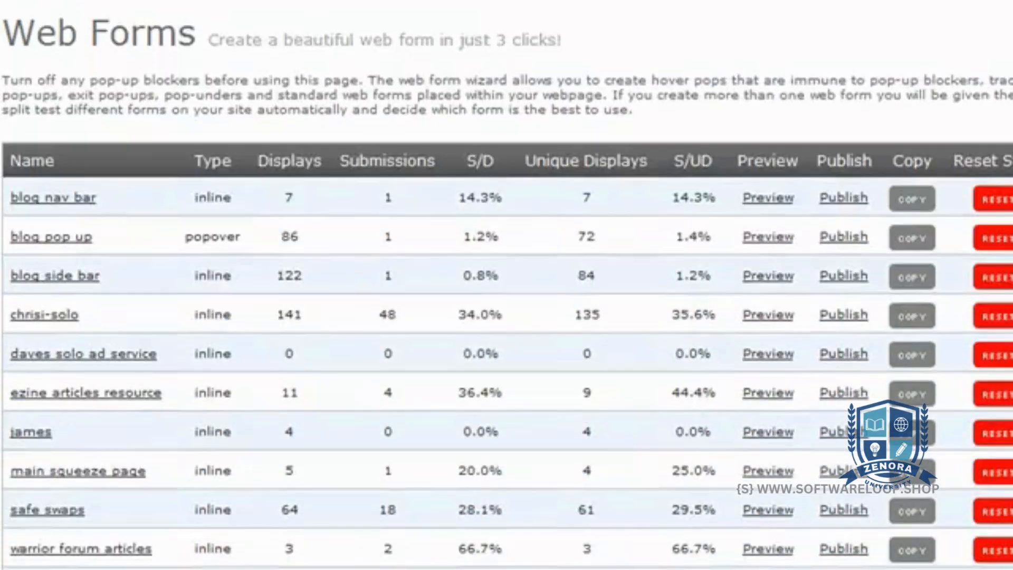
scroll(507, 285, "down", 1)
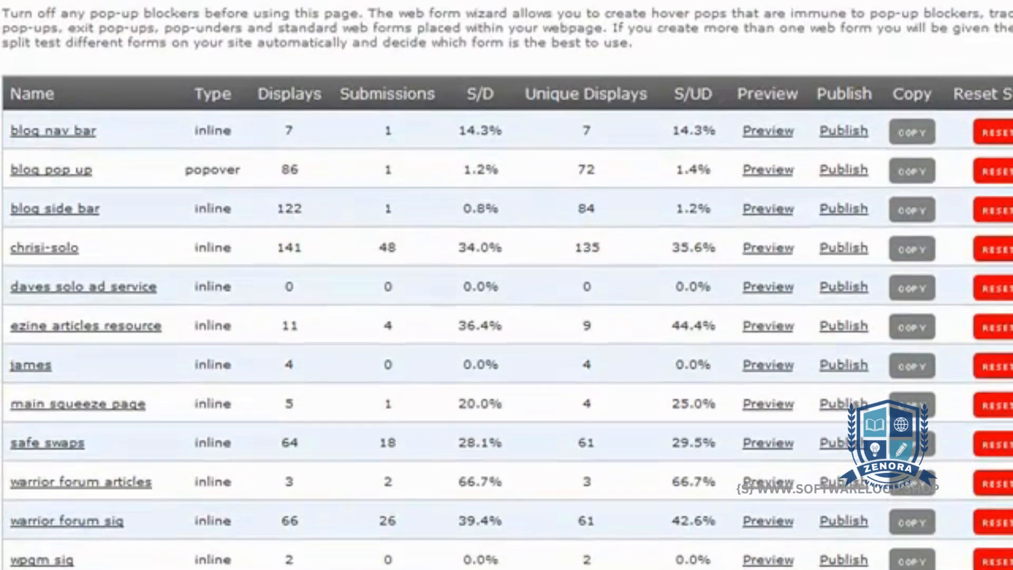